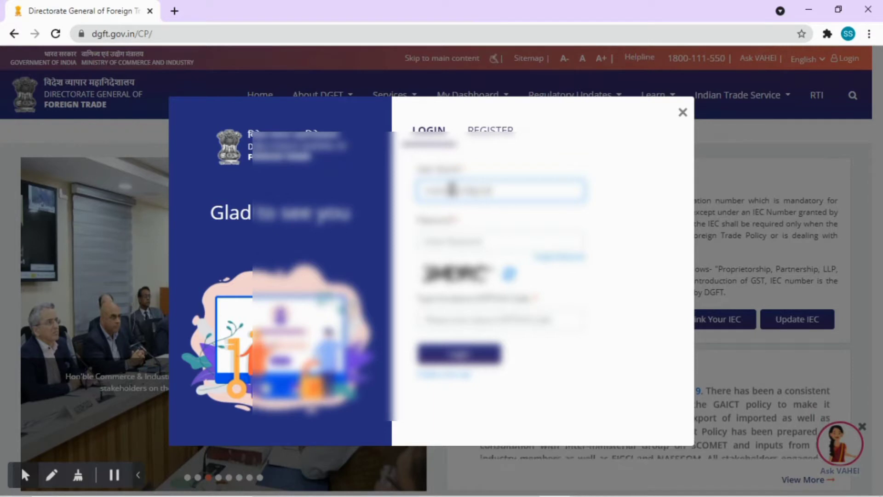
Log in to the DGFT Portal with the user ID, account password and displayed captcha code.
type("abcdefab")
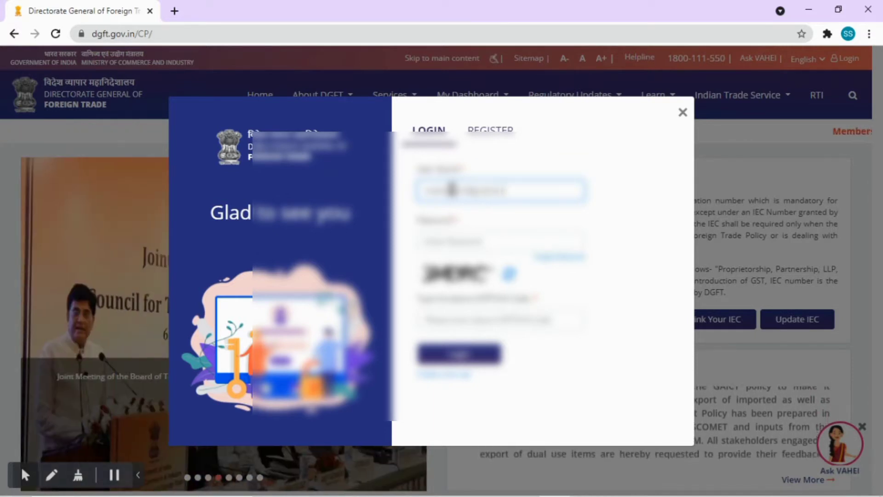
left_click(469, 241)
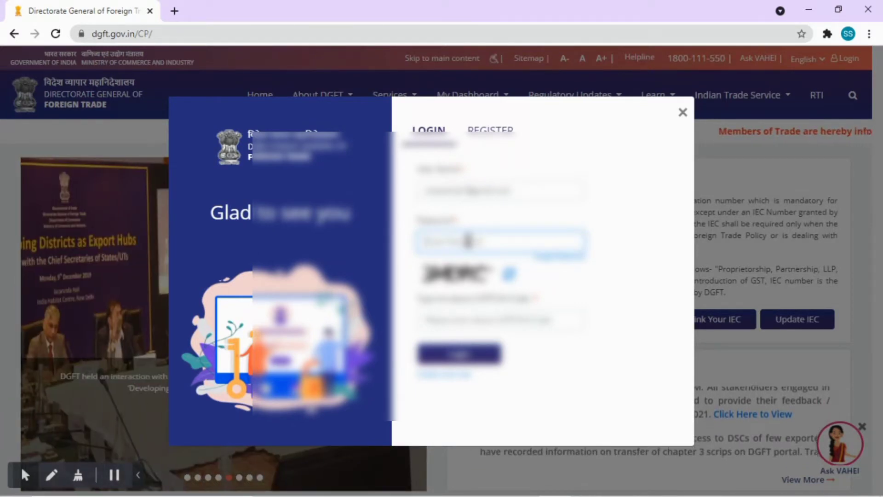
type("a")
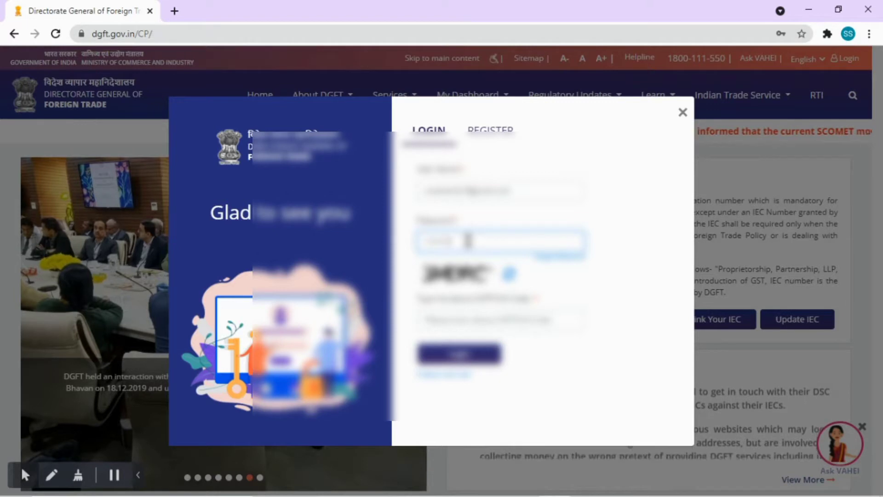
left_click(476, 317)
type("4")
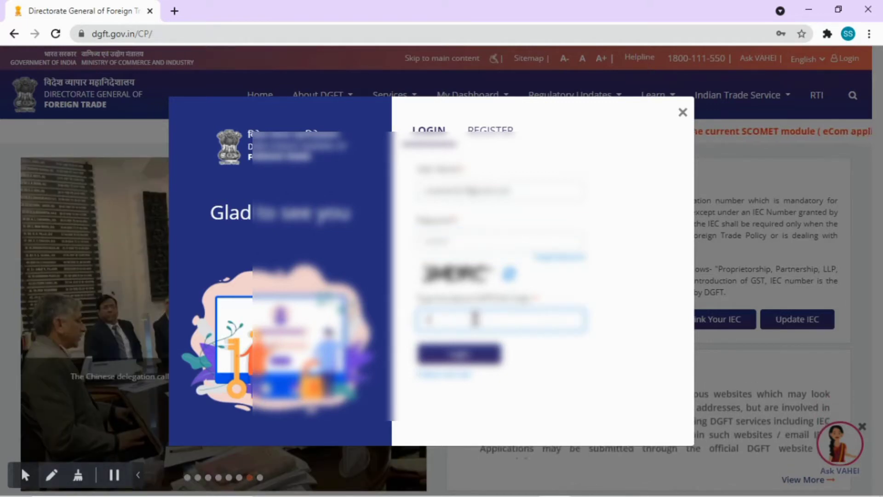
type("HERC")
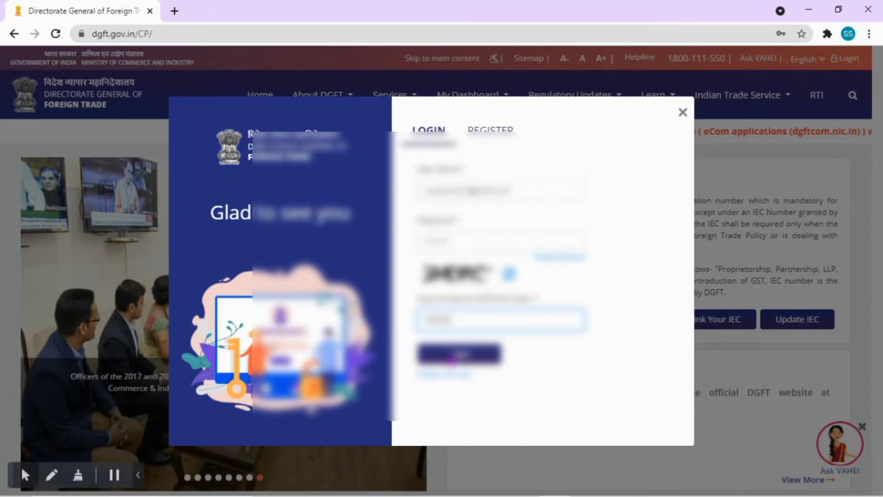
left_click(453, 355)
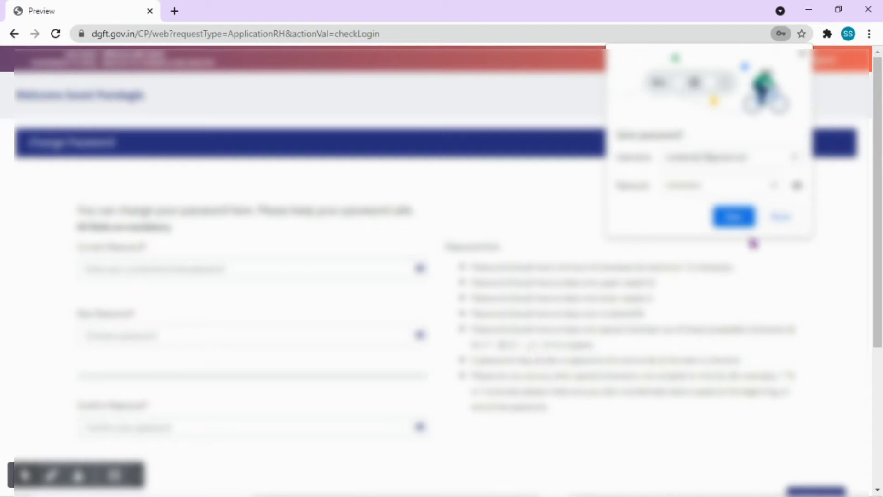
Decline browser password saving, then replace the current password with a new, confirmed one.
left_click(783, 218)
scroll(188, 257, "down", 3)
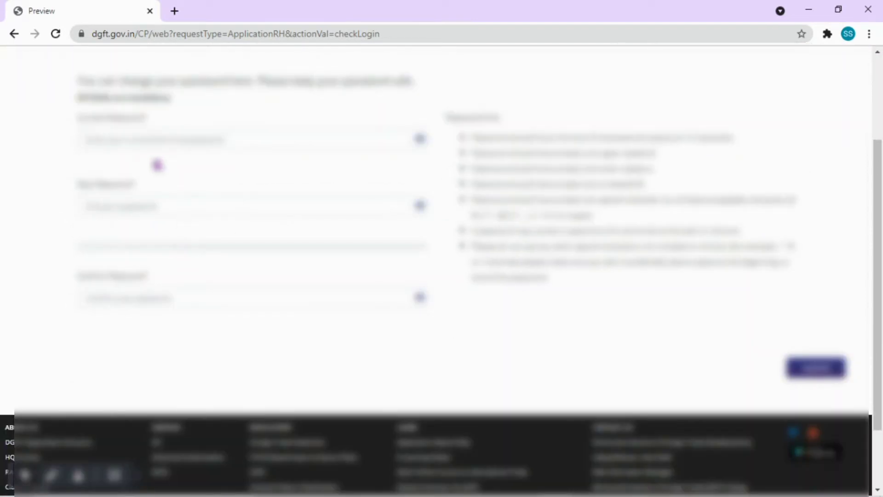
left_click(144, 141)
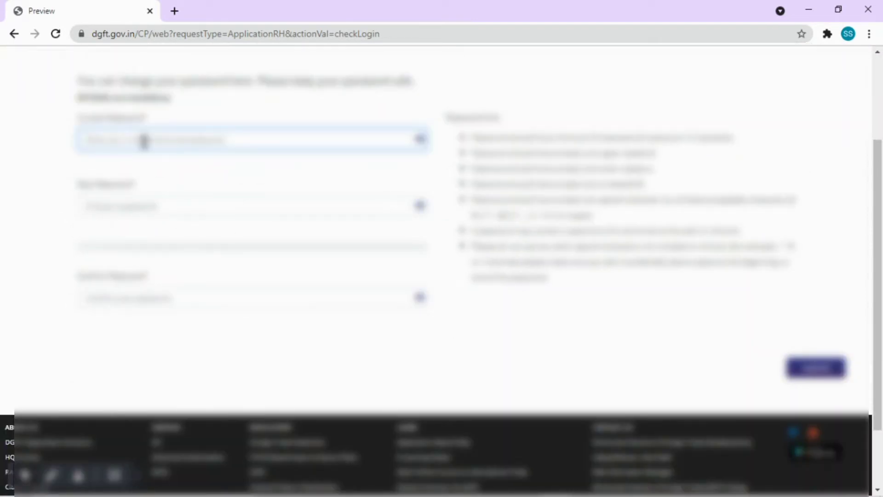
type("a")
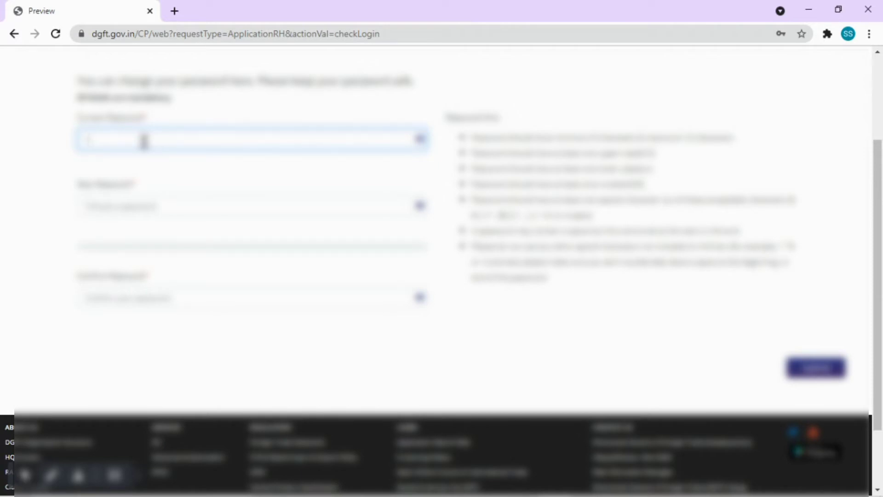
type("aaaa")
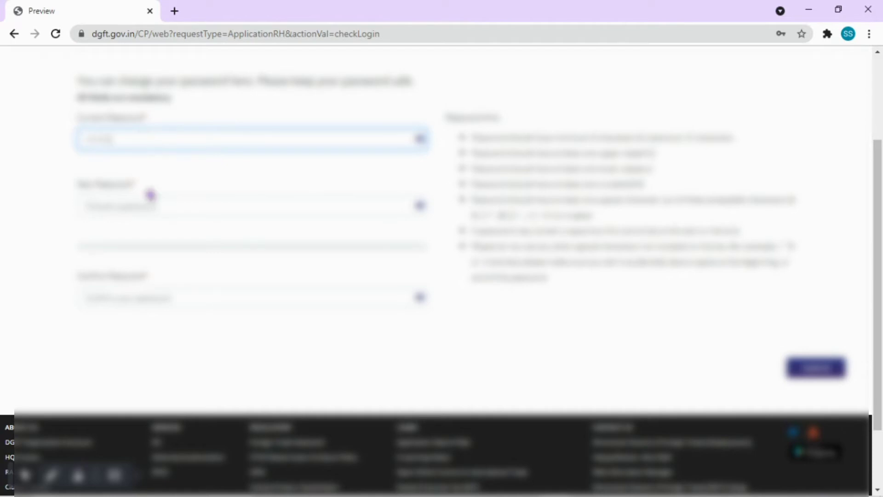
left_click(146, 210)
type("a")
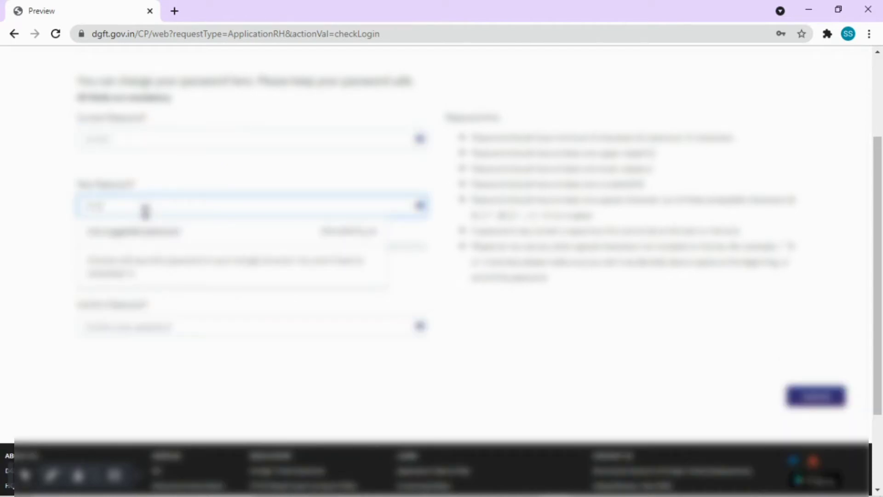
type("aaa")
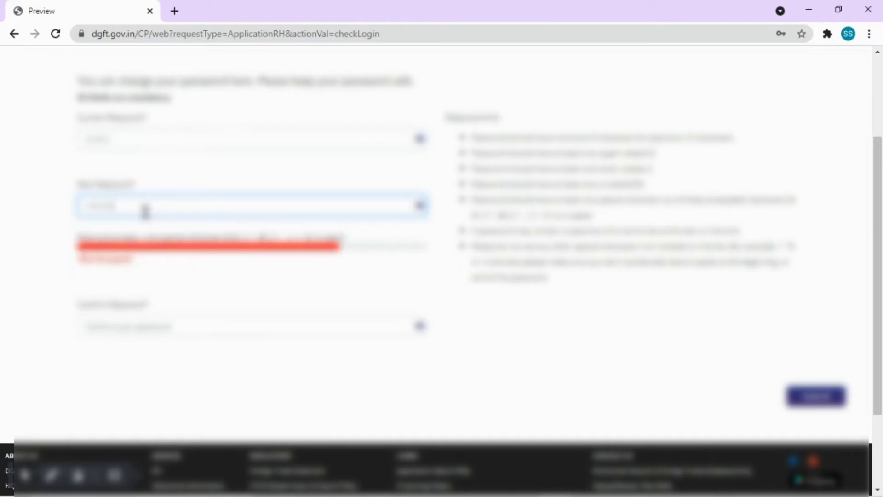
type("a")
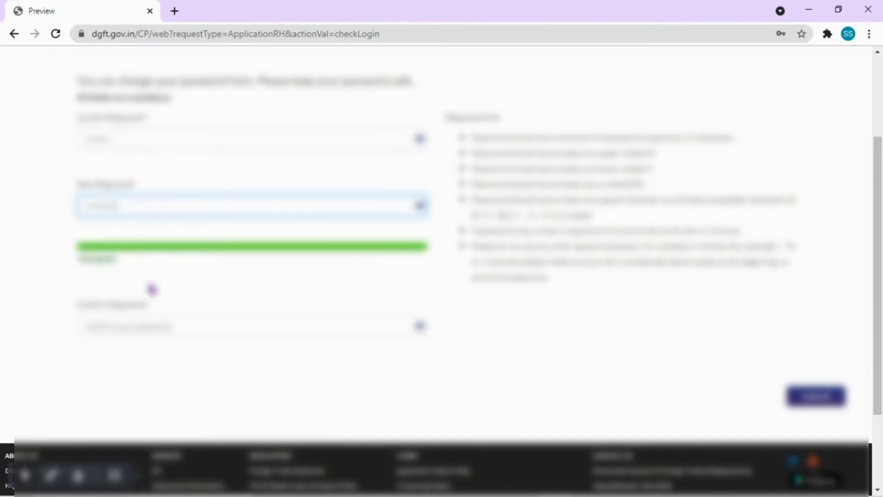
left_click(125, 318)
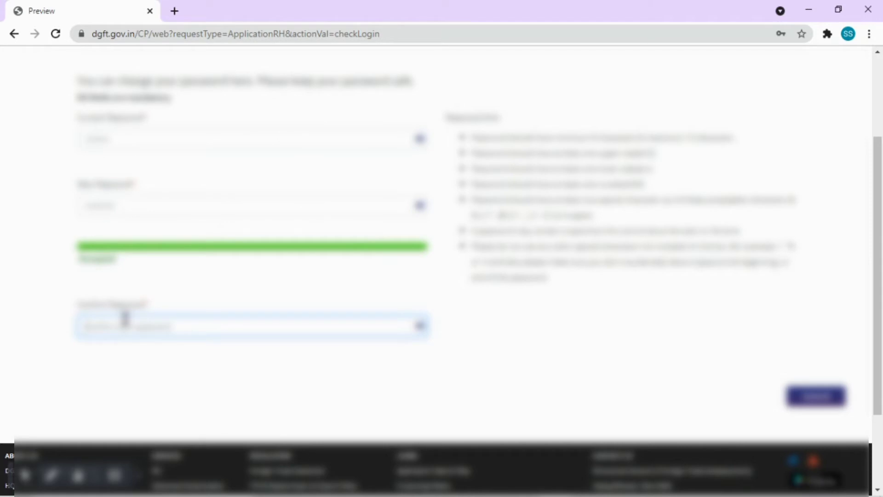
type("a")
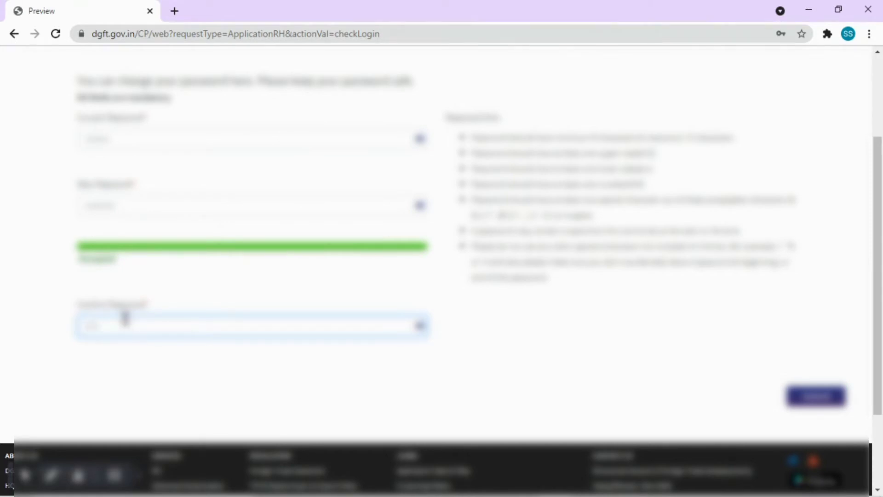
type("a")
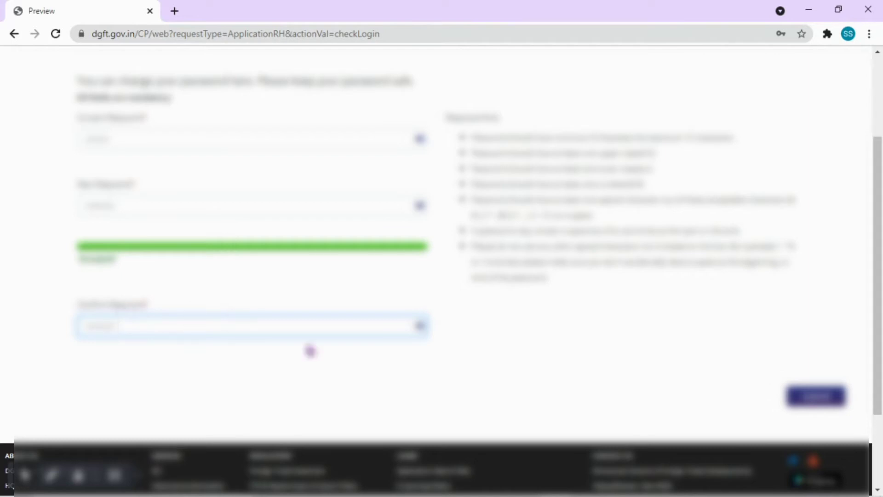
left_click(577, 359)
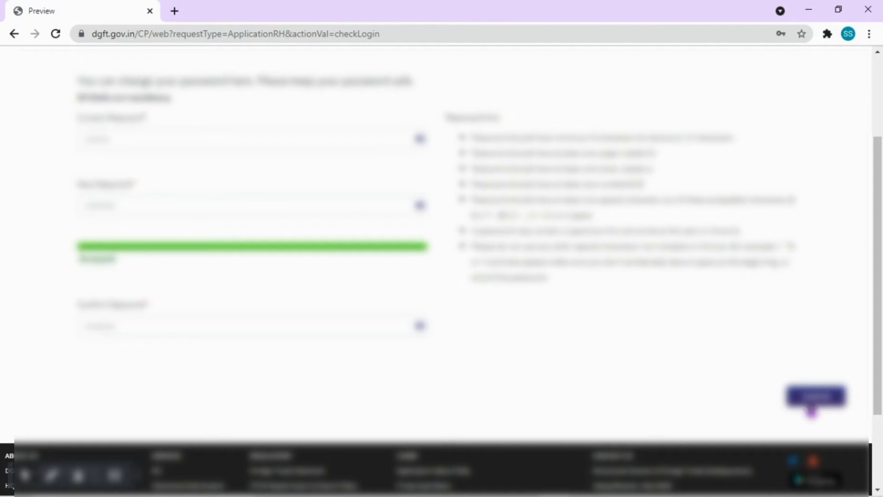
left_click(826, 404)
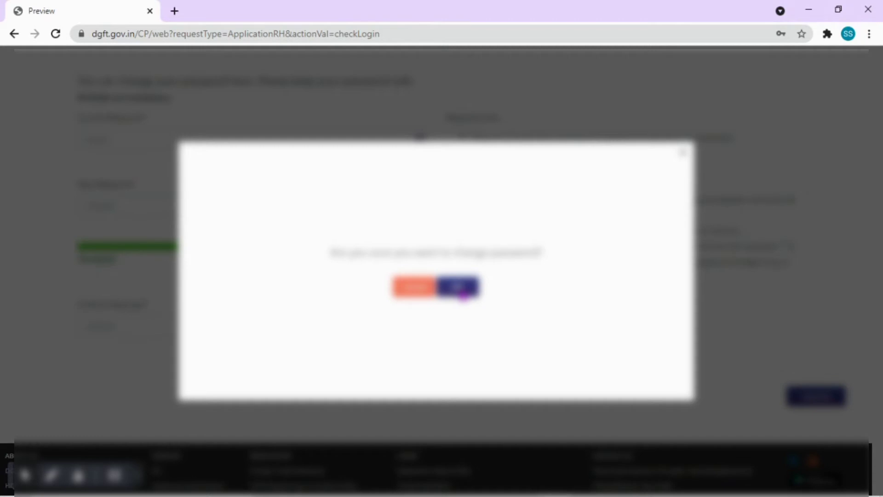
left_click(463, 294)
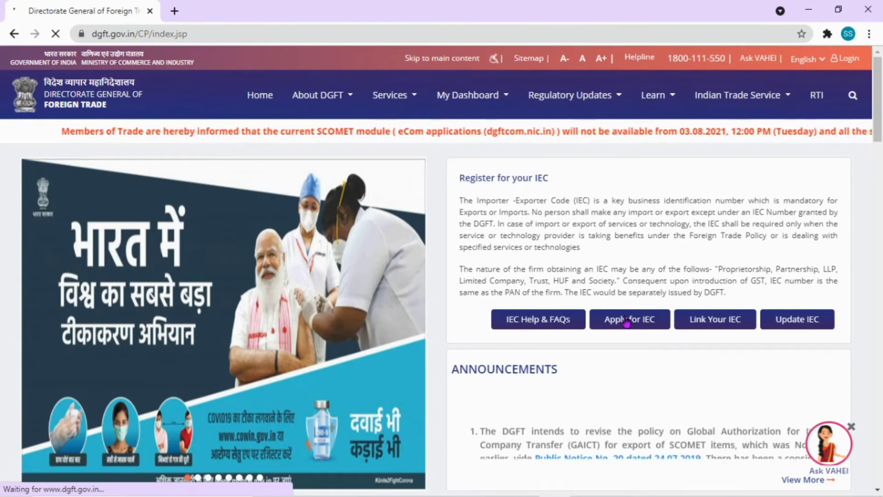
Choose Apply for IEC, then log in again with the account password and captcha.
left_click(627, 322)
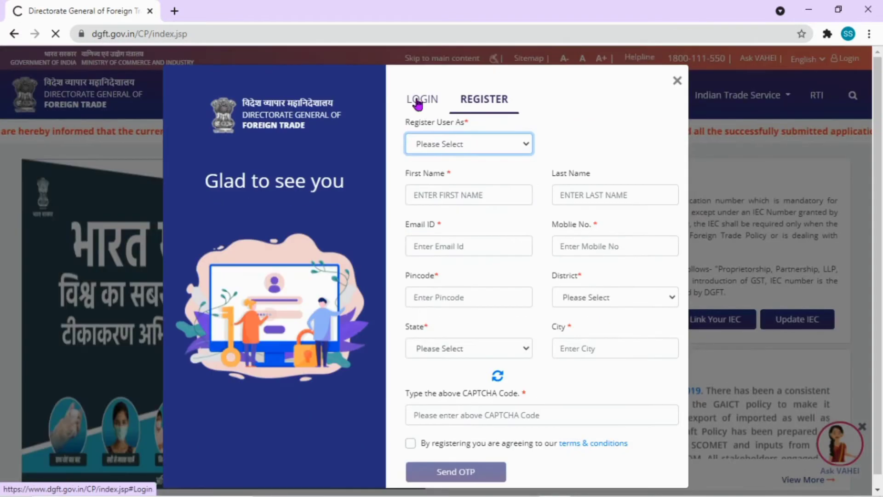
left_click(421, 100)
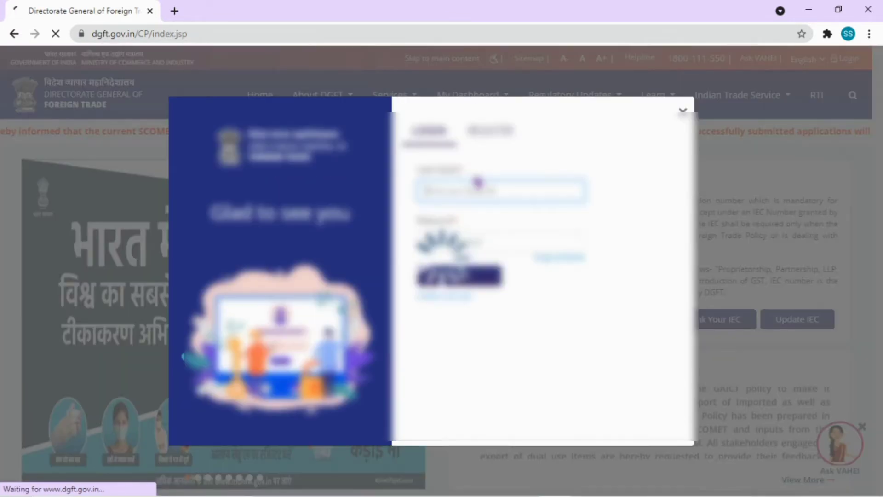
left_click(778, 220)
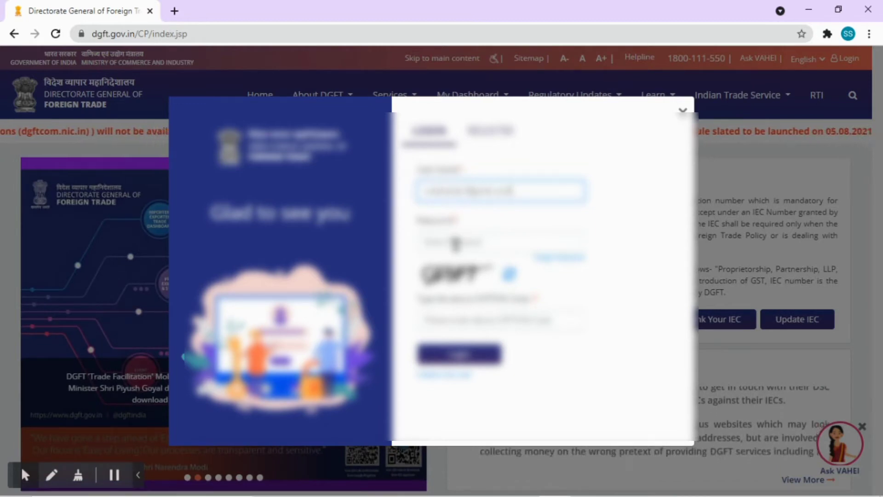
left_click(456, 242)
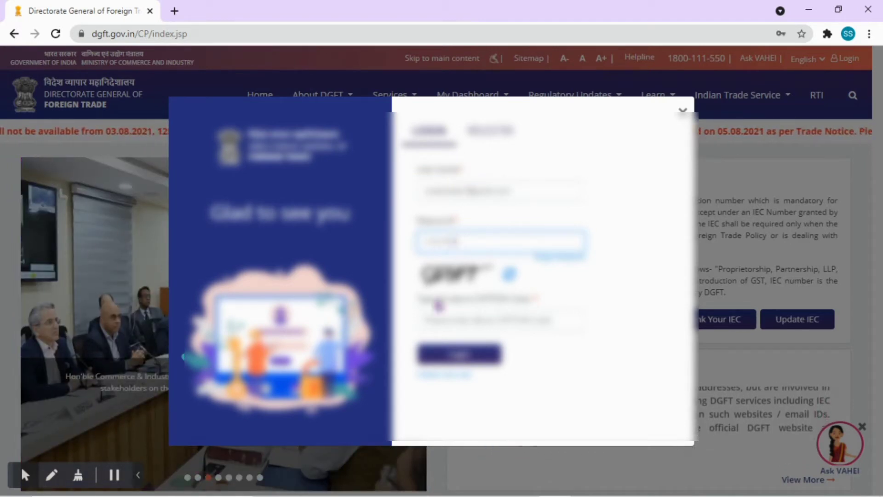
left_click(464, 317)
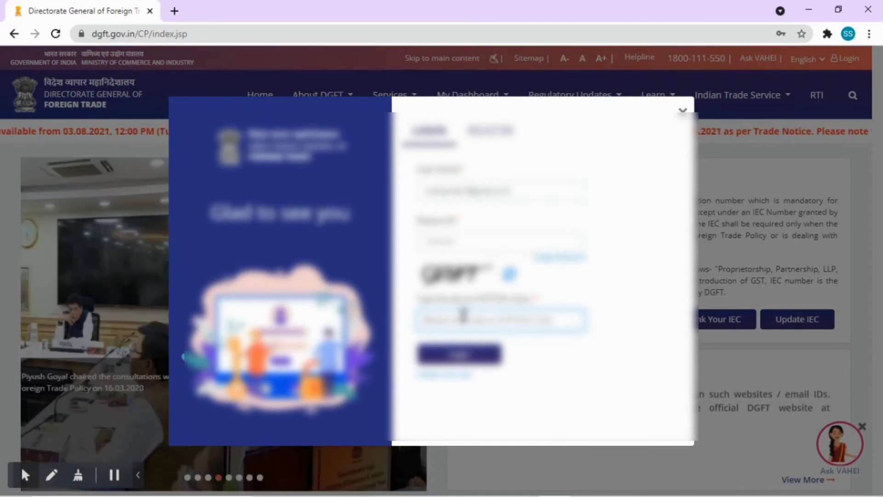
type("G")
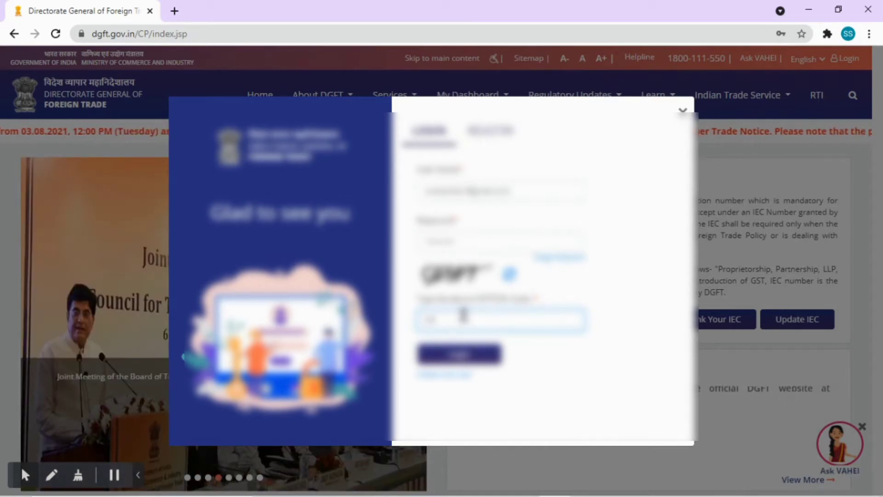
type("FRF")
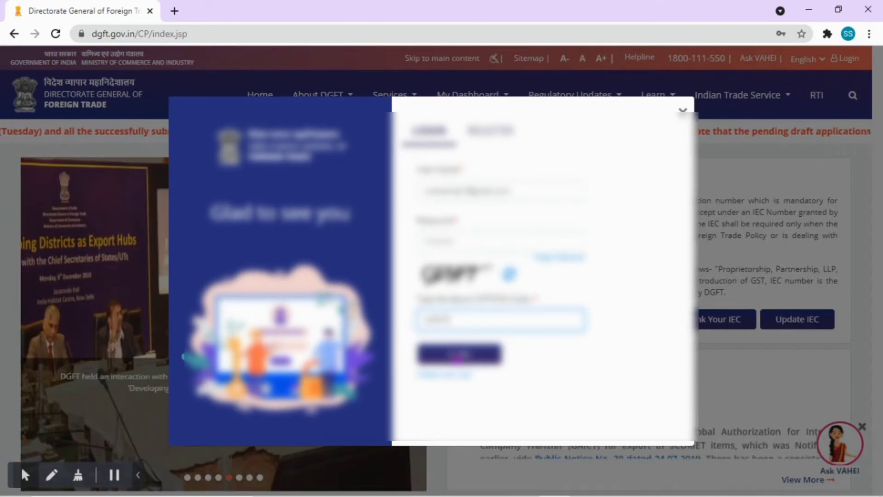
left_click(458, 356)
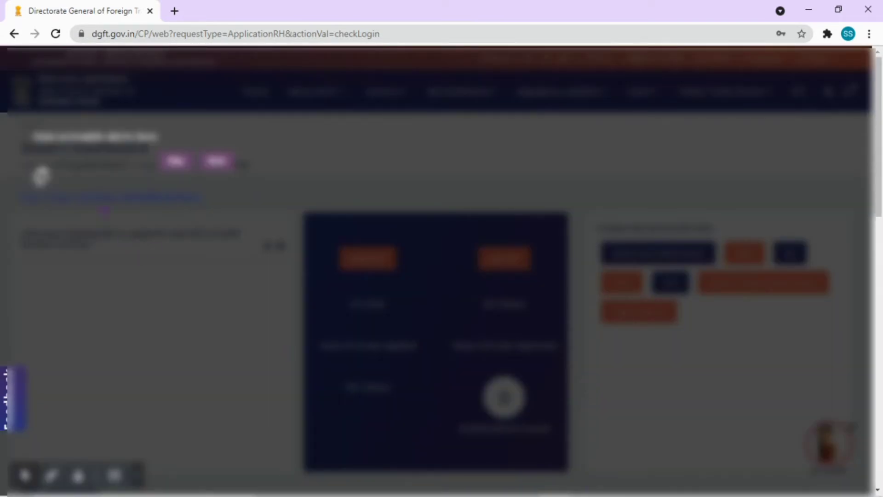
Close the dashboard tour, open Apply IEC, and begin a fresh application.
left_click(176, 161)
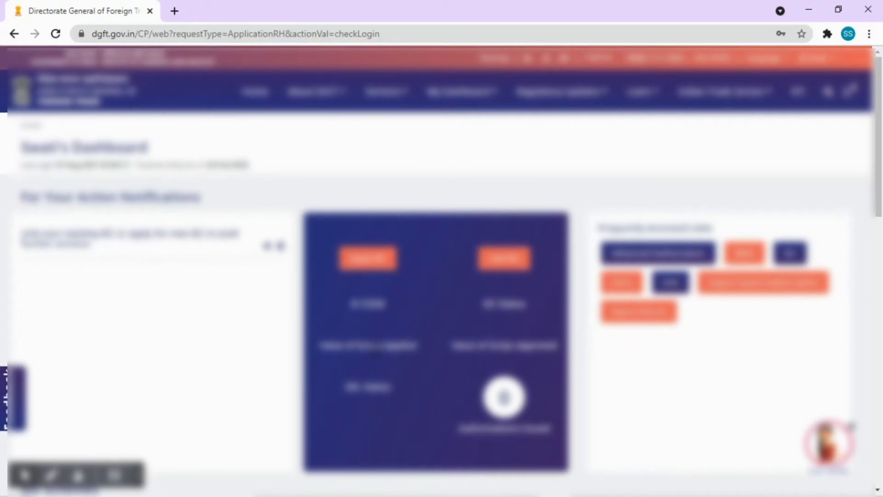
scroll(375, 348, "down", 3)
scroll(409, 356, "up", 3)
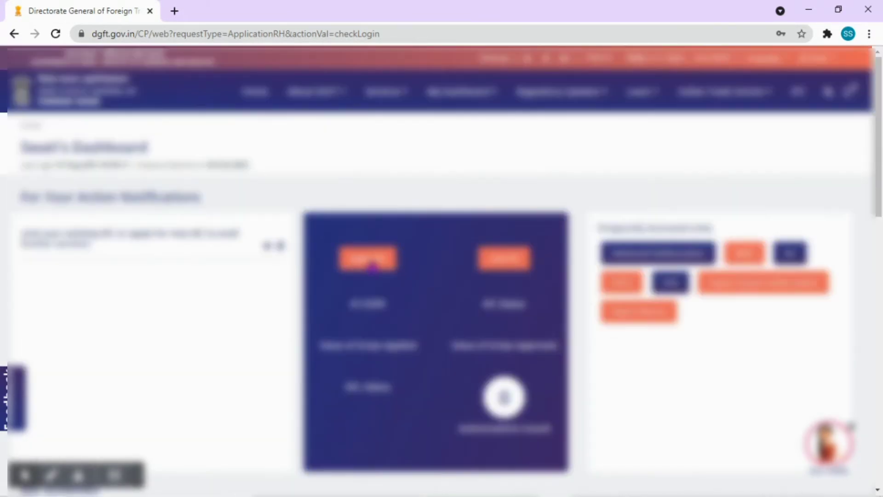
left_click(374, 266)
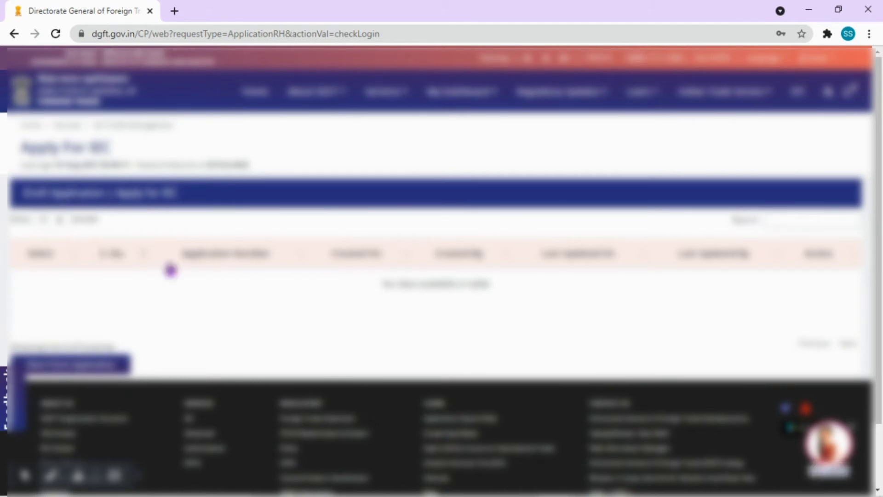
scroll(398, 307, "down", 2)
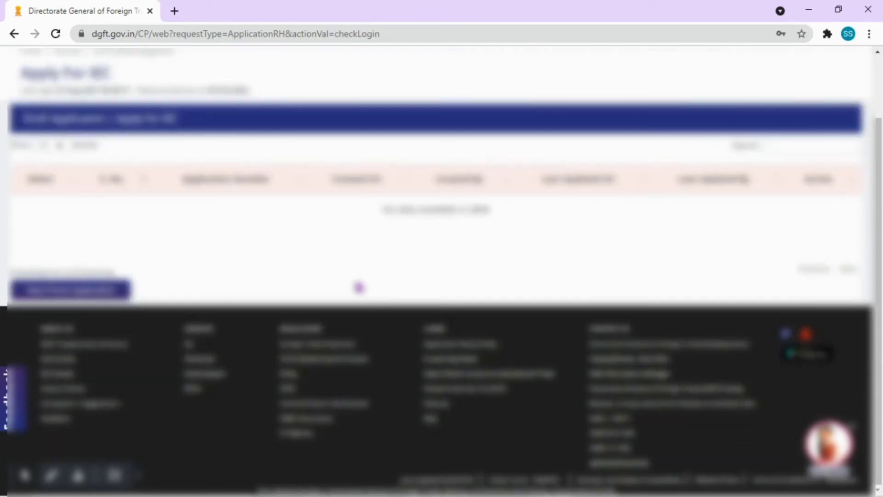
left_click(71, 295)
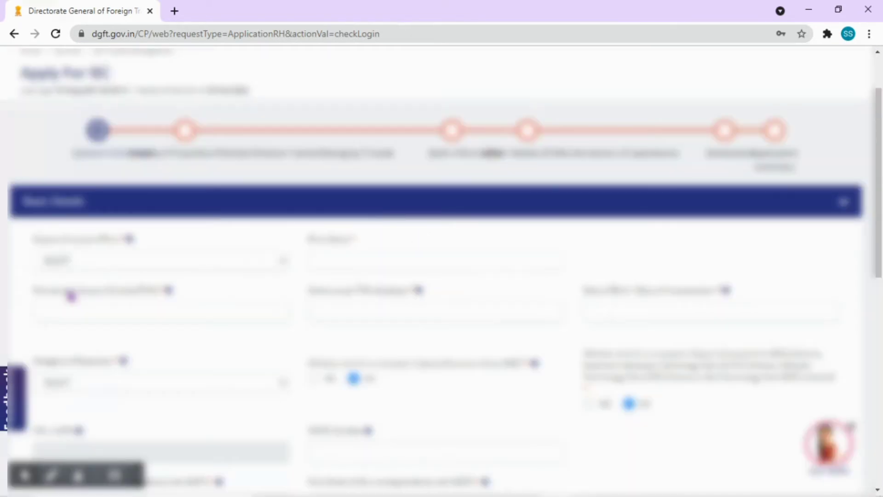
Choose the type of concern, enter firm name 'SSSSENTERPRISES', the PAN and name as per PAN.
scroll(72, 294, "down", 5)
scroll(138, 239, "up", 2)
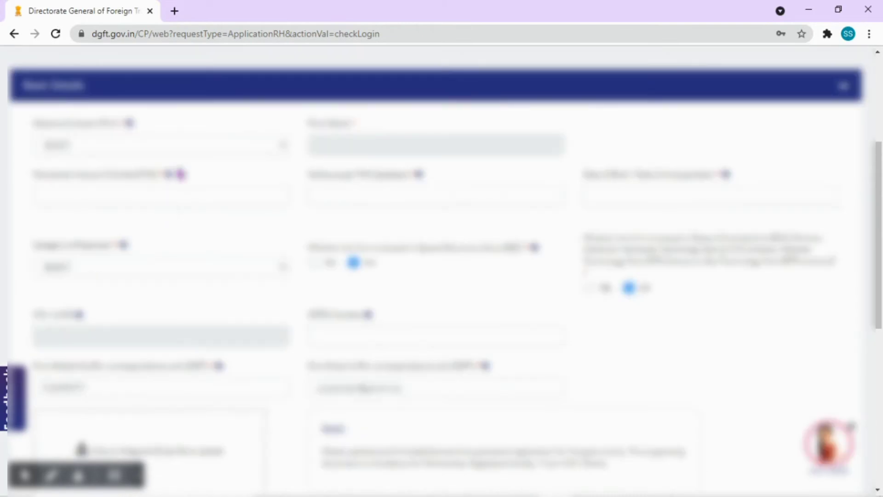
left_click(195, 146)
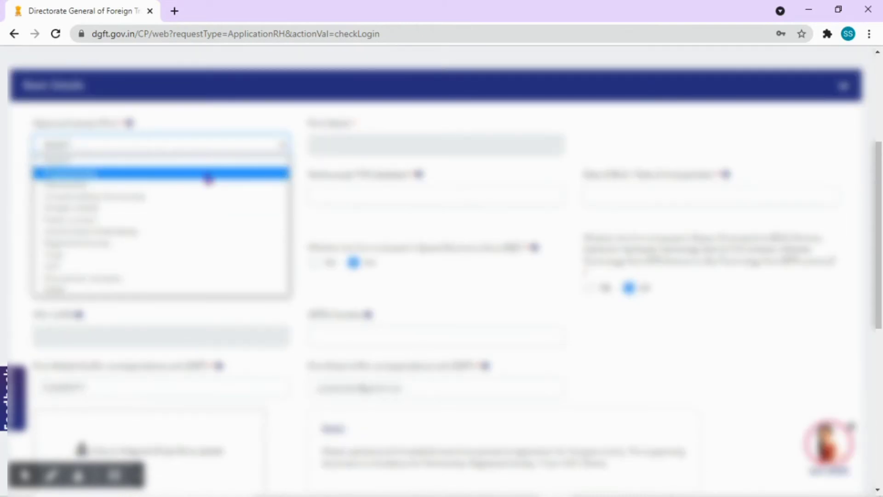
left_click(208, 178)
left_click(370, 148)
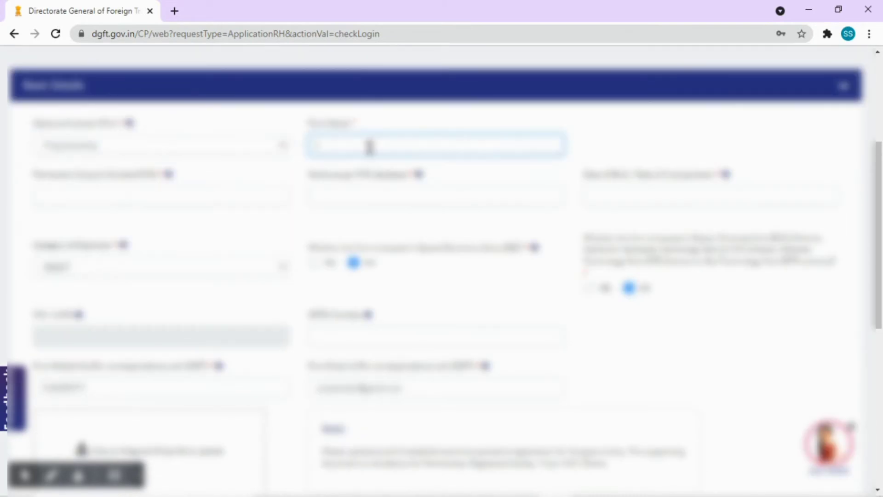
type("SSSSENTERPRISES")
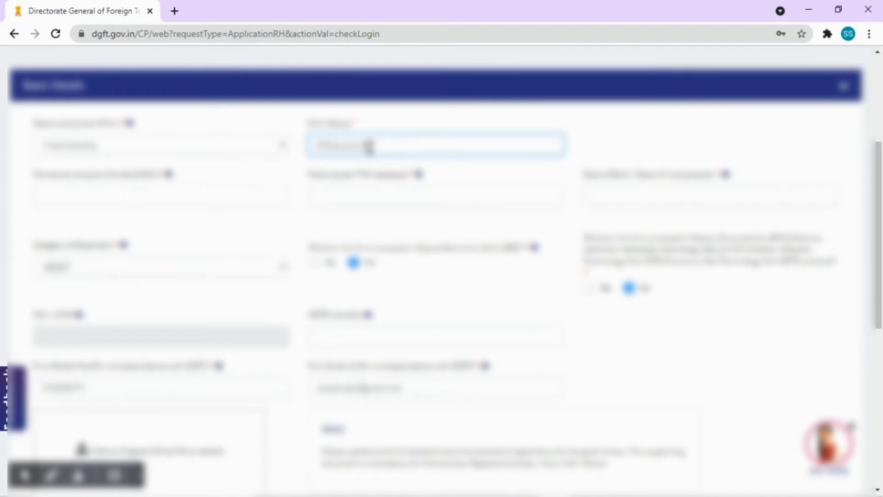
left_click(193, 196)
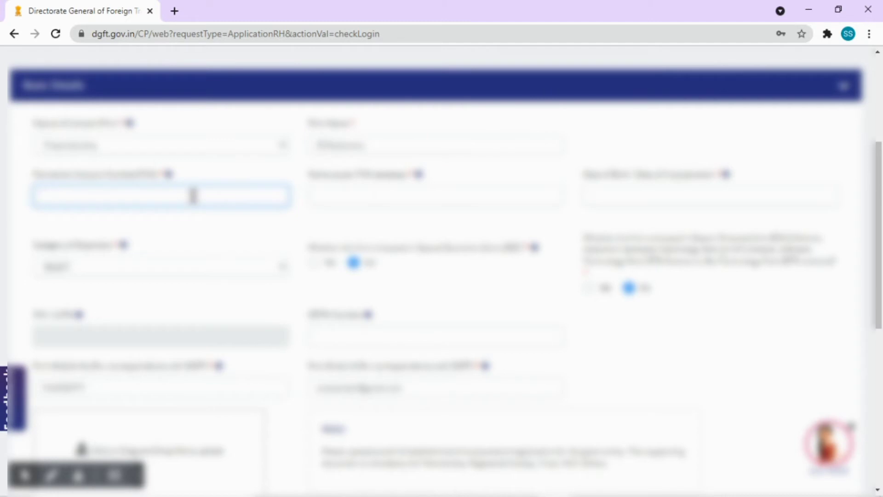
type("AAAAA1")
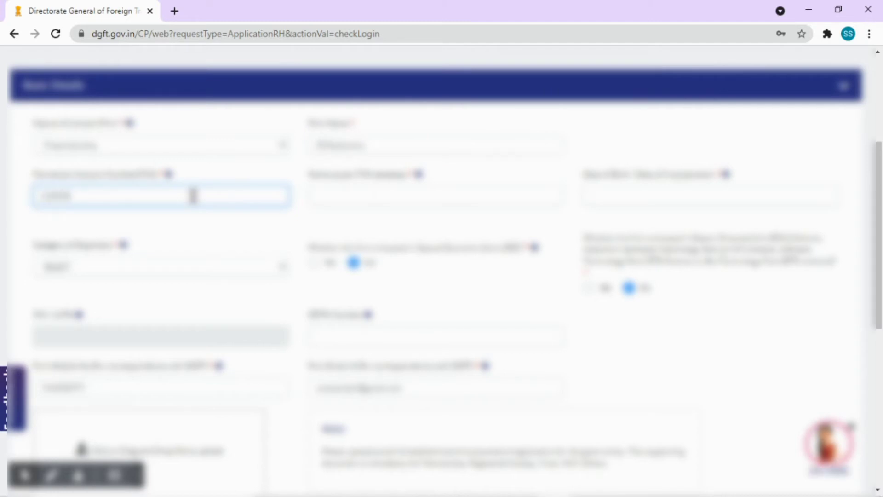
type("23")
left_click(348, 201)
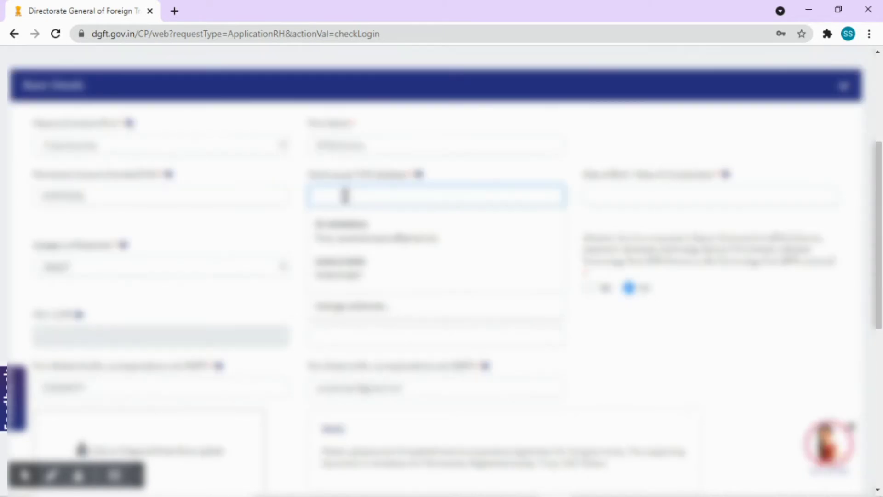
type("a")
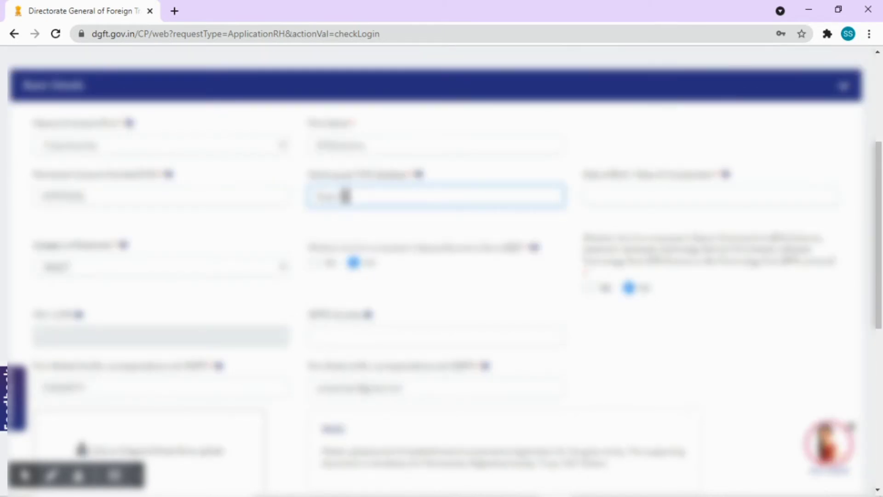
type("an")
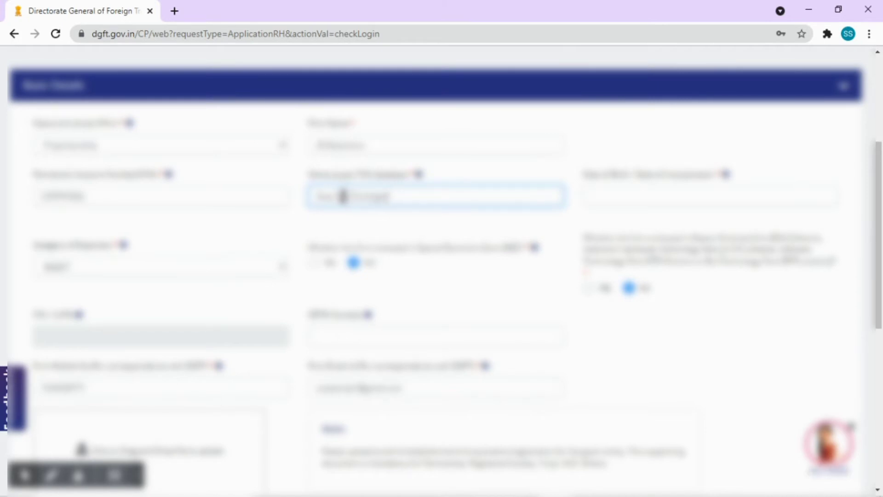
Fill the date field by picking the year and month in the calendar.
left_click(656, 196)
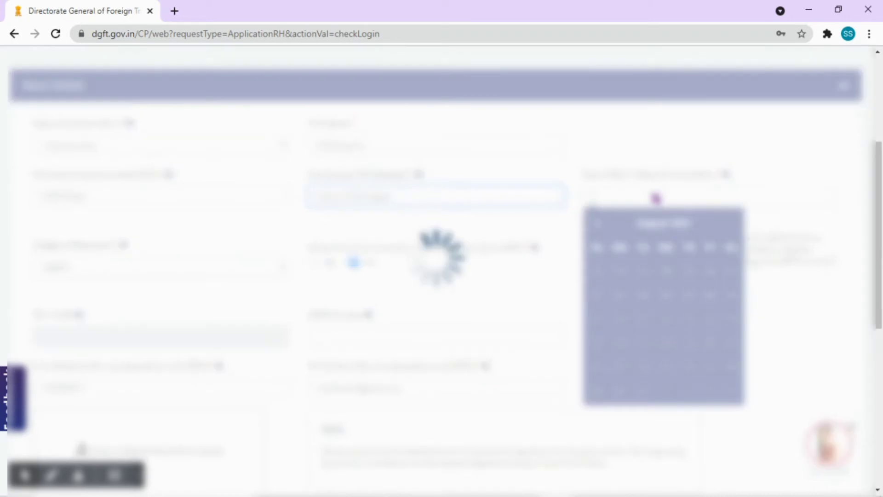
left_click(656, 224)
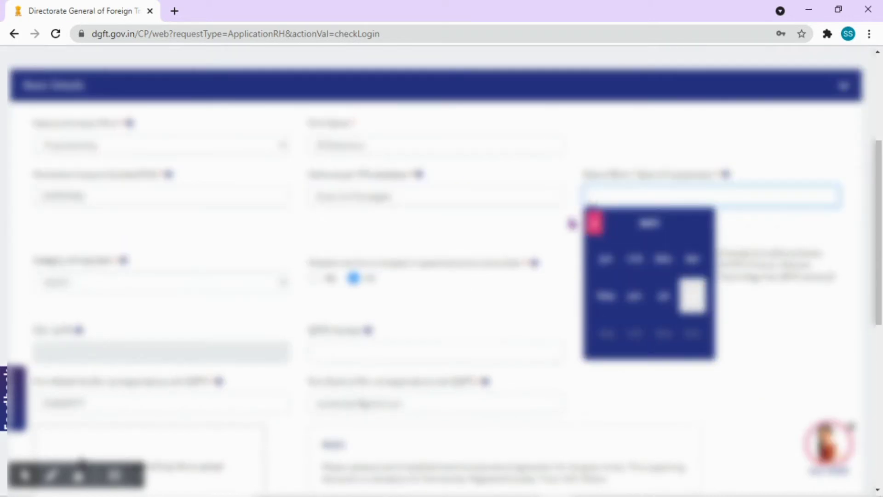
left_click(652, 225)
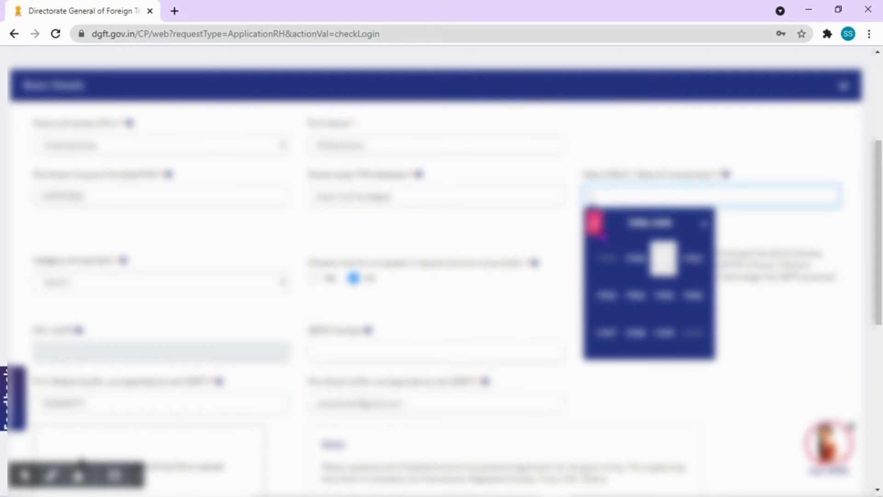
left_click(608, 296)
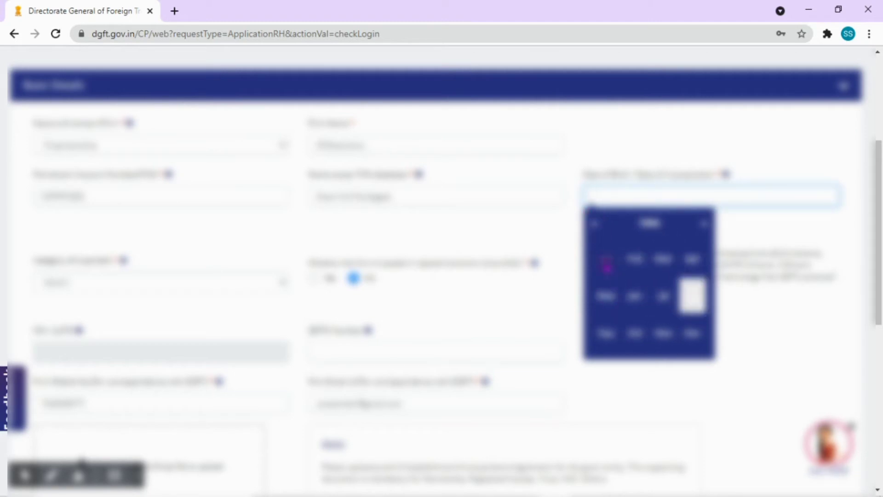
left_click(607, 259)
scroll(289, 318, "down", 1)
scroll(173, 235, "up", 4)
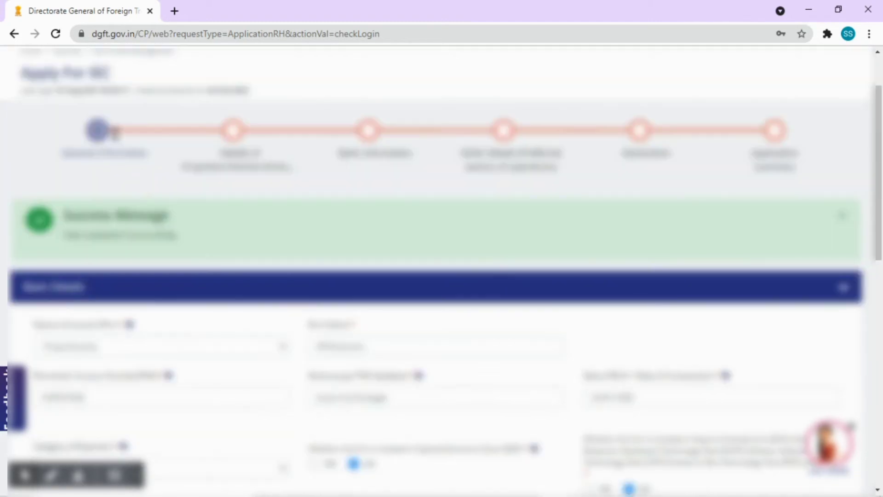
scroll(199, 258, "down", 5)
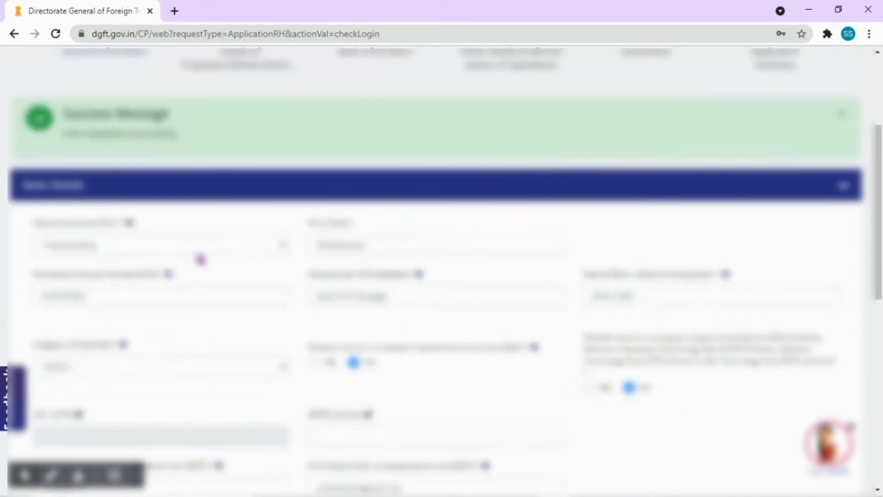
scroll(201, 259, "down", 4)
Select the Category of Exporter and review the rest of the Basic Details form.
left_click(122, 80)
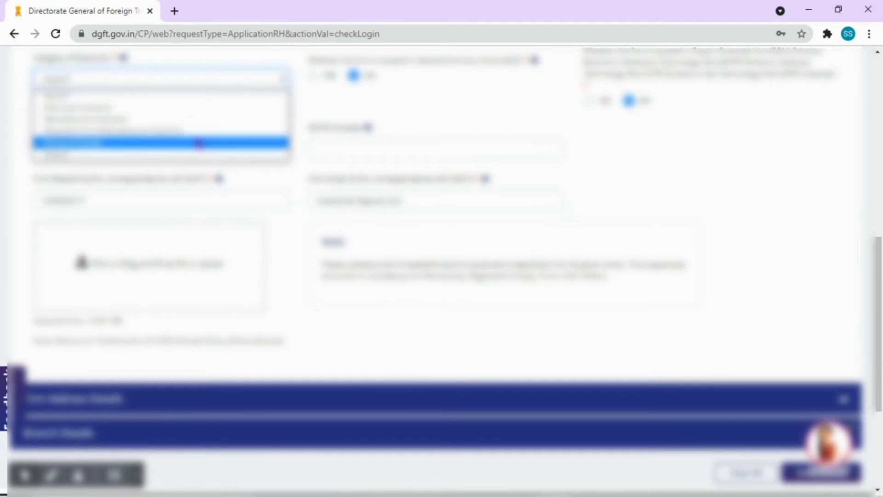
left_click(203, 143)
scroll(477, 217, "up", 3)
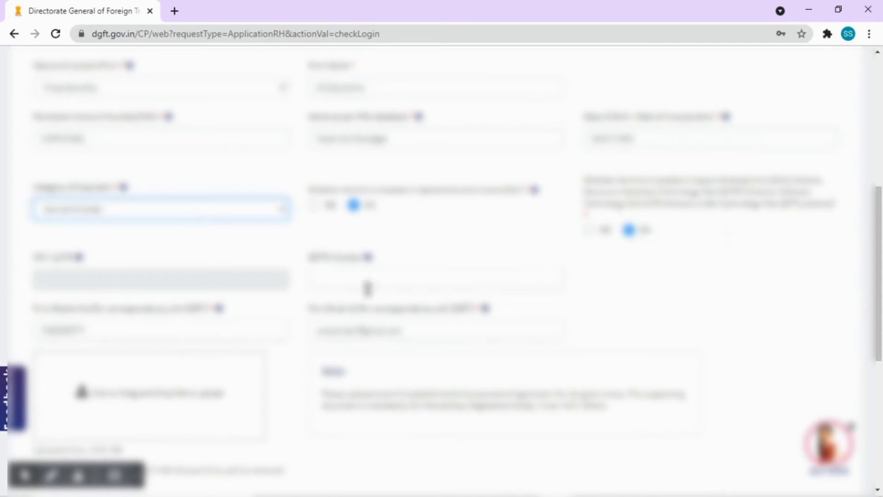
scroll(428, 296, "down", 1)
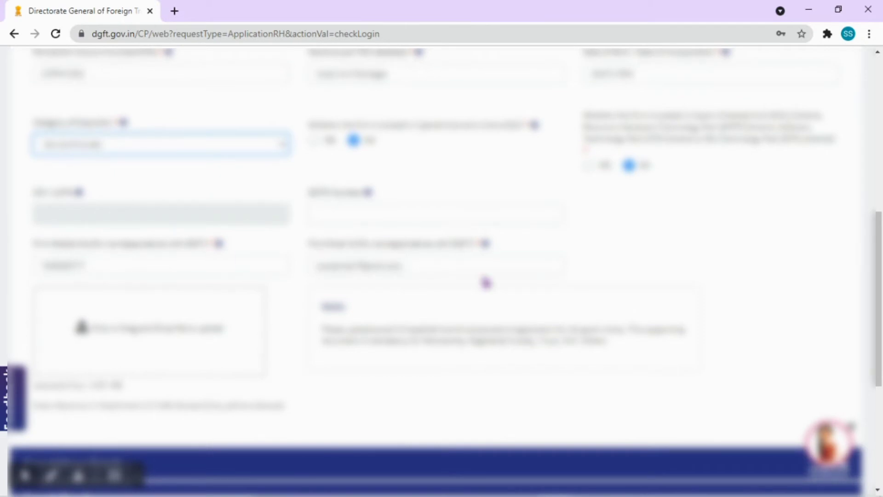
scroll(419, 293, "down", 2)
scroll(418, 293, "down", 1)
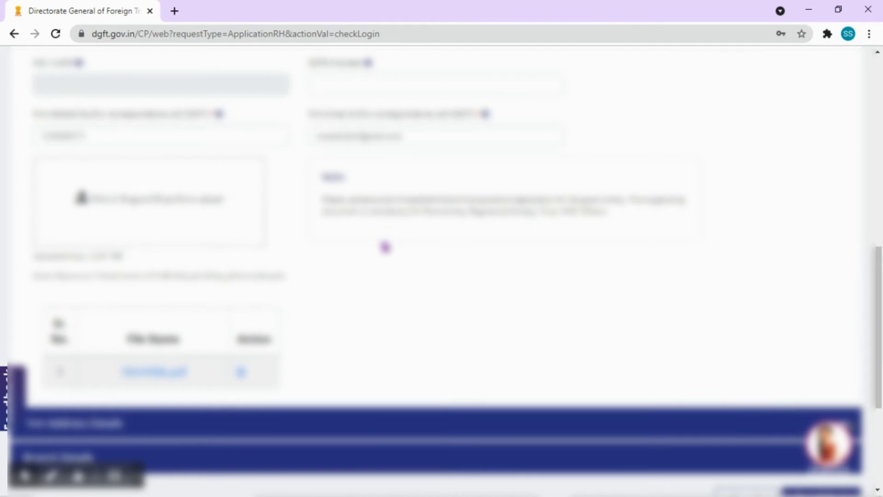
scroll(387, 242, "down", 4)
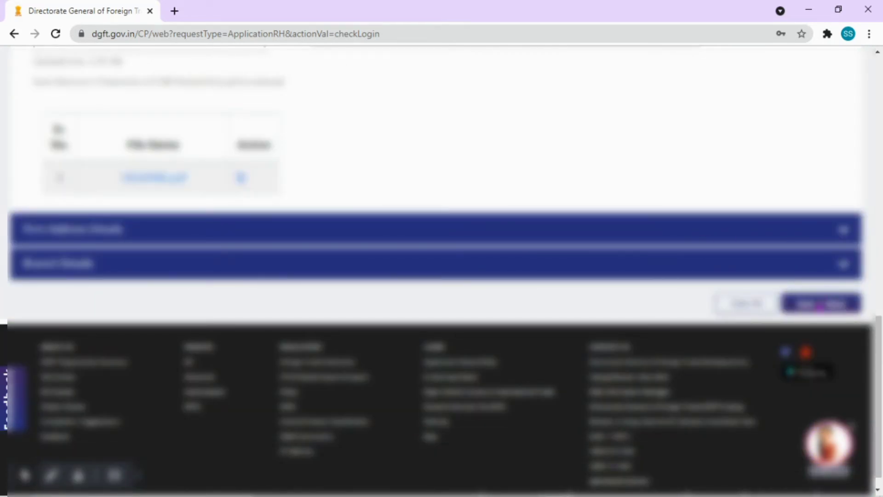
Save the Basic Details, then enter the firm's address line, PIN code and city.
left_click(822, 303)
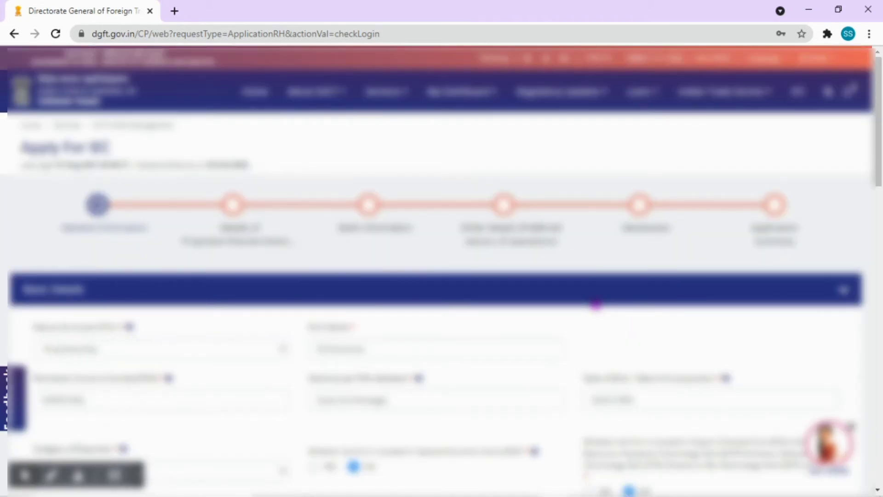
scroll(596, 305, "down", 9)
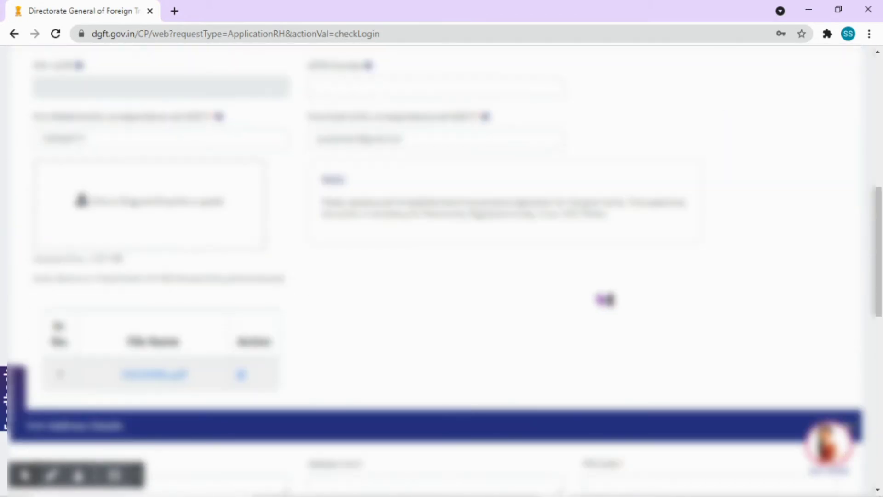
scroll(600, 300, "down", 7)
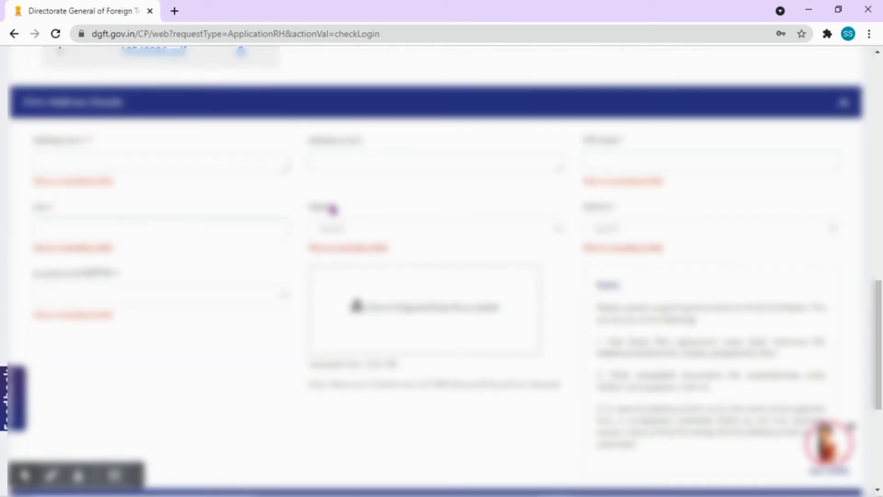
left_click(112, 153)
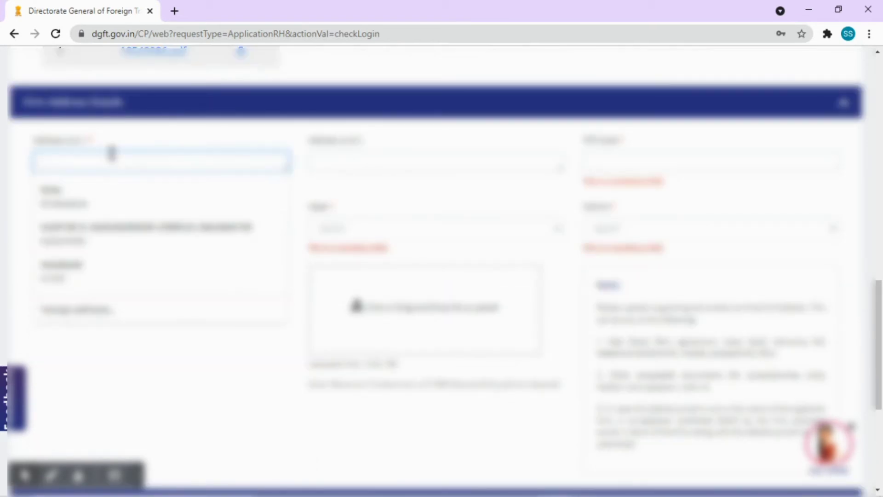
left_click(627, 156)
type("110001")
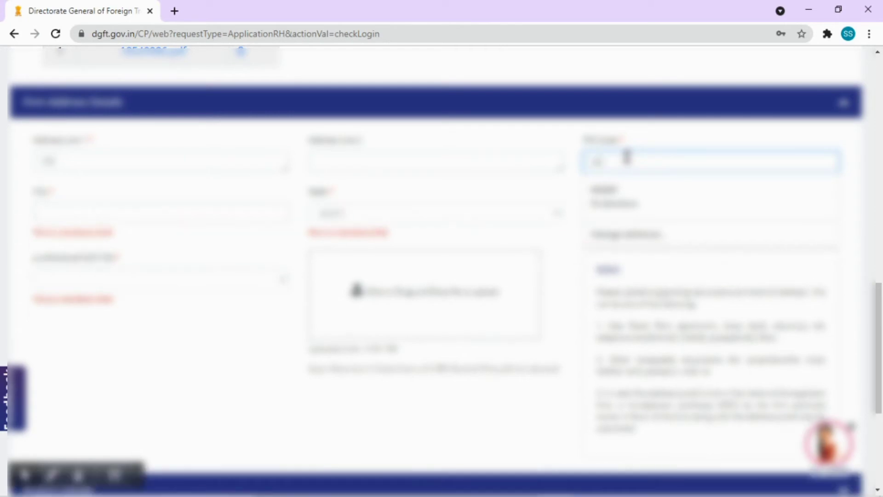
left_click(80, 217)
type("Delhi")
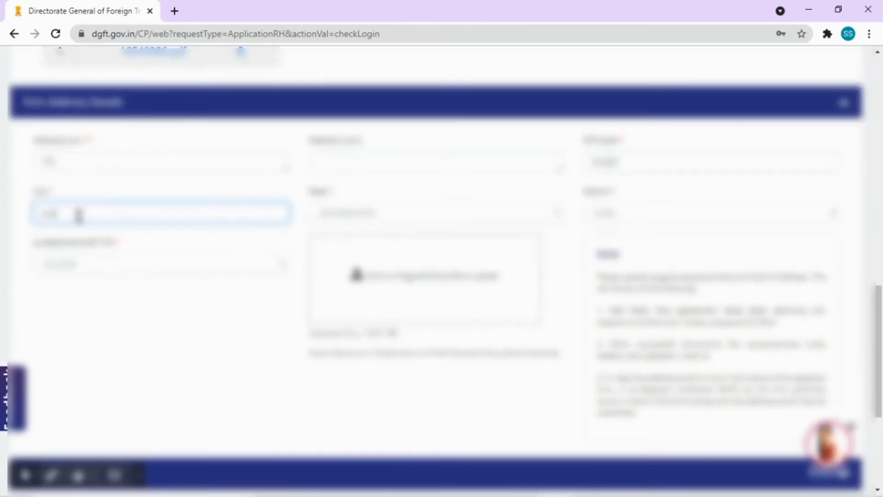
type("l")
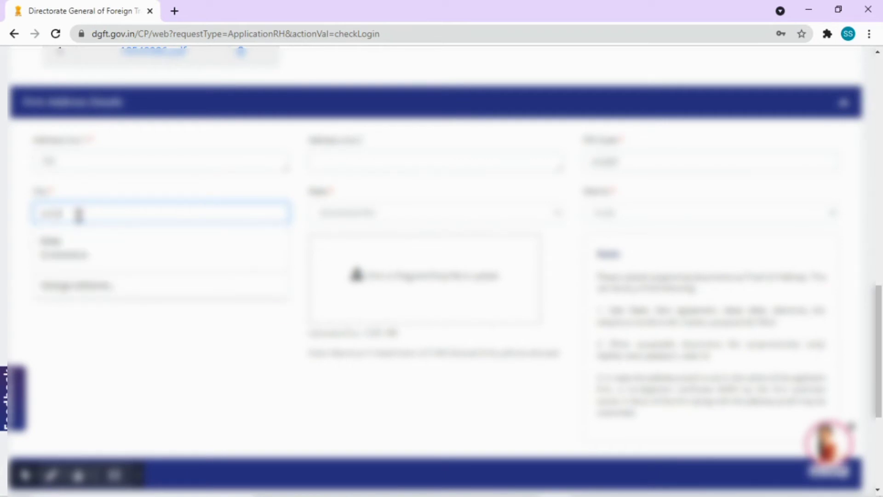
left_click(179, 387)
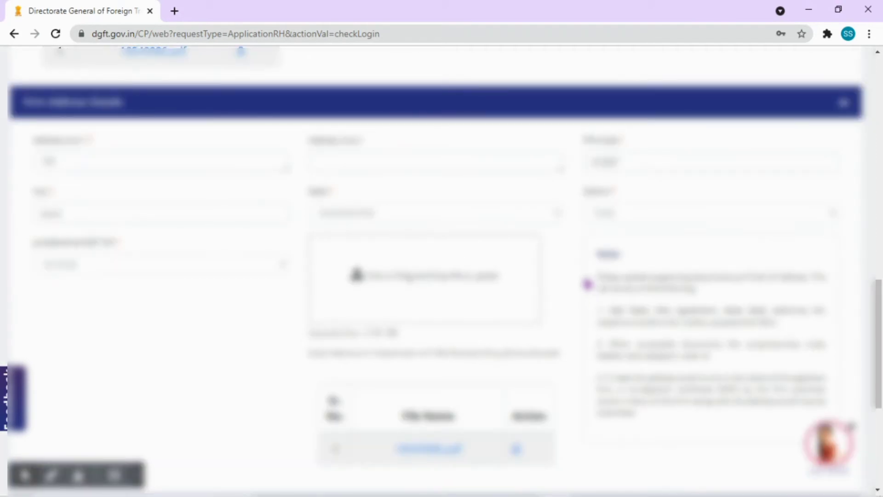
scroll(594, 288, "down", 5)
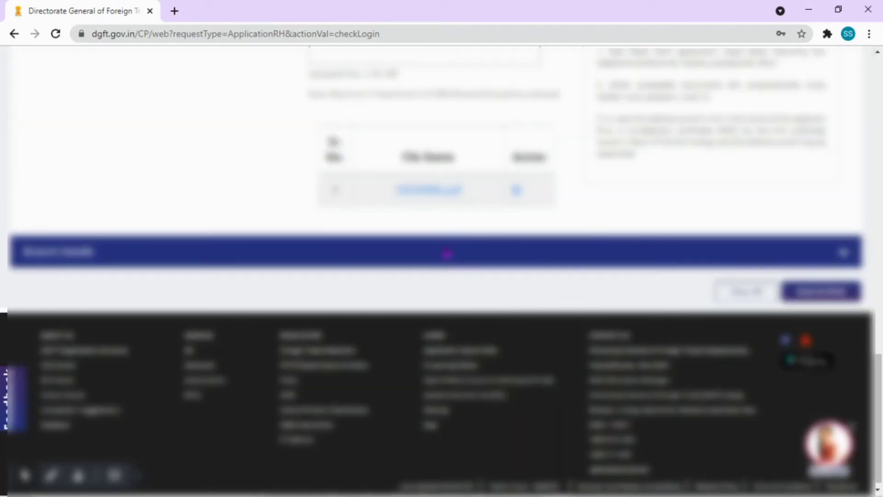
Expand Branch Details, enable the branch option and fill in the branch address line.
left_click(450, 253)
scroll(450, 250, "down", 5)
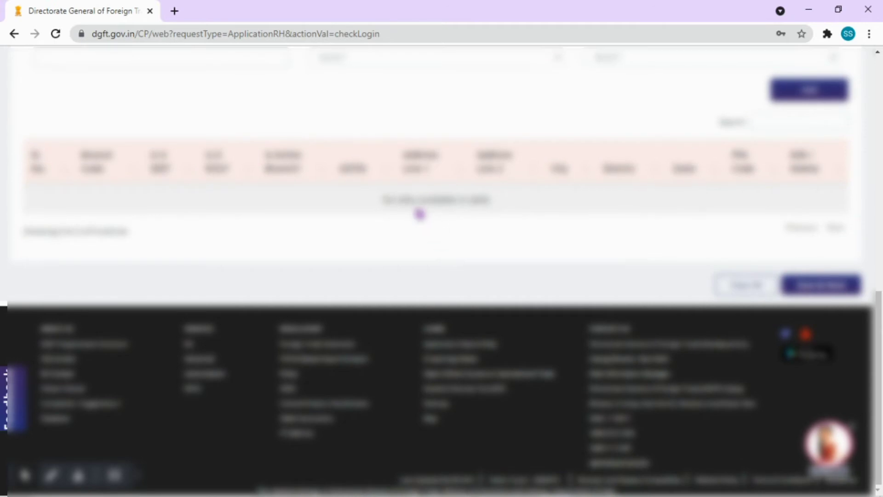
scroll(525, 207, "up", 3)
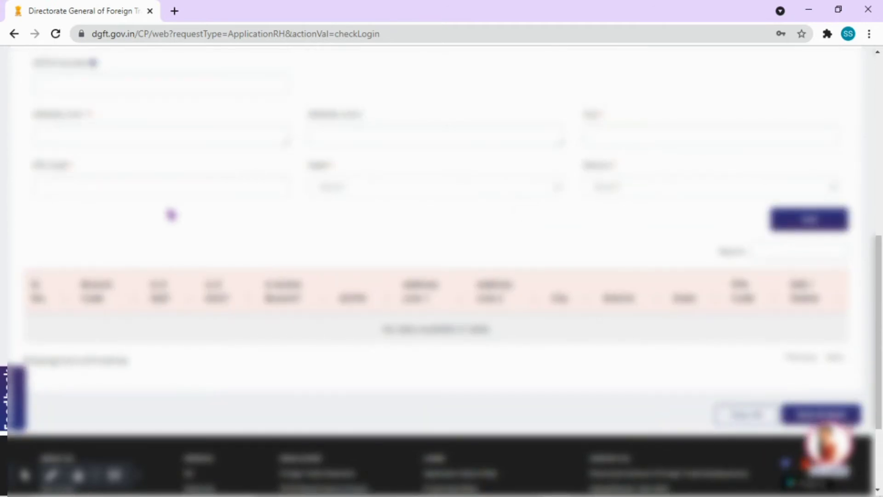
scroll(172, 213, "up", 3)
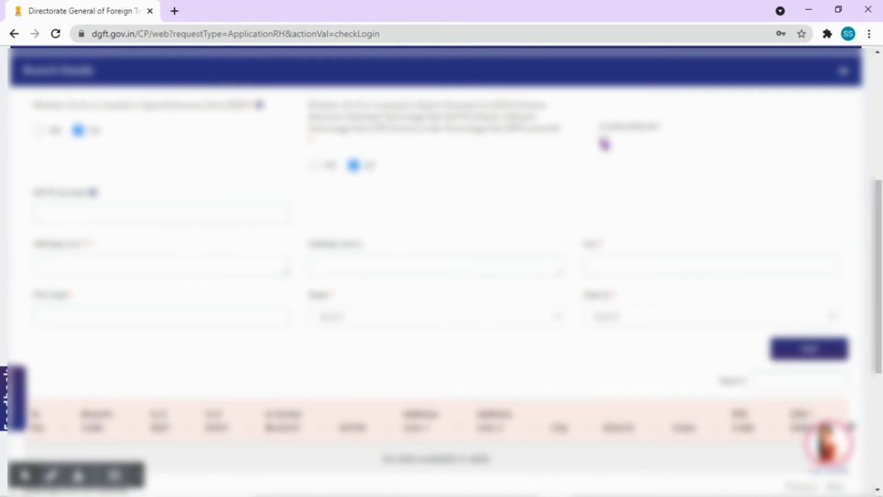
left_click(603, 140)
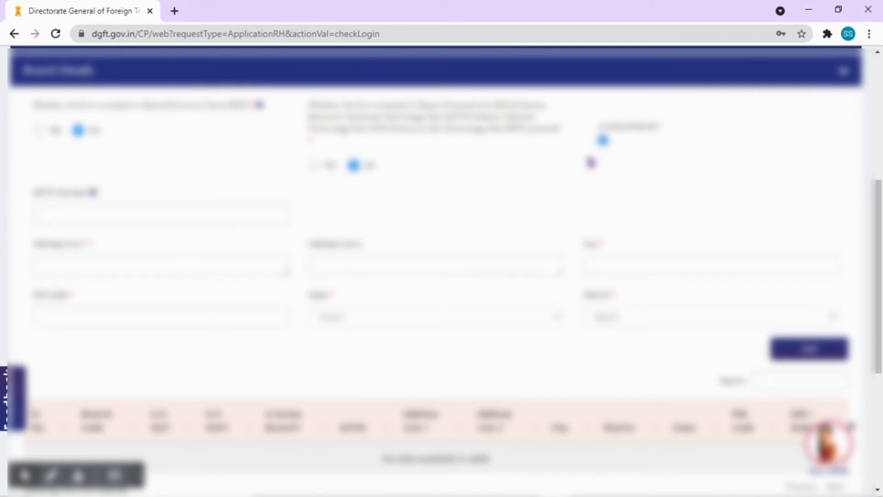
left_click(103, 264)
left_click(135, 204)
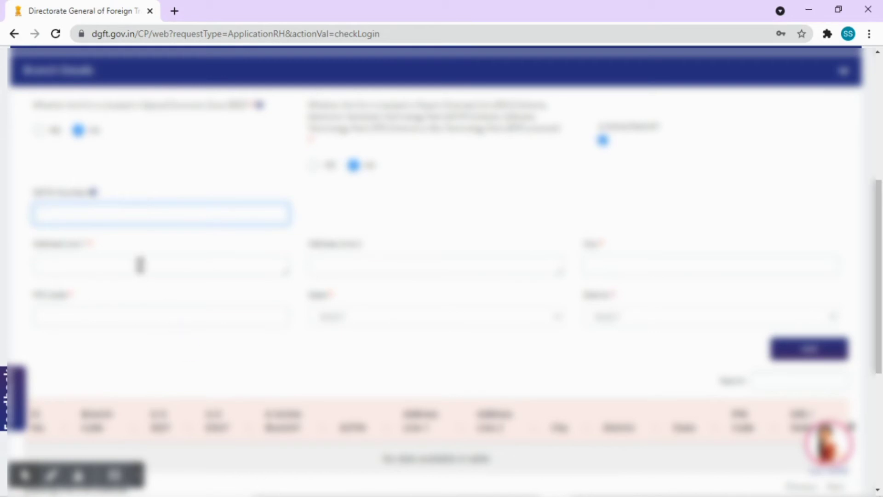
left_click(139, 264)
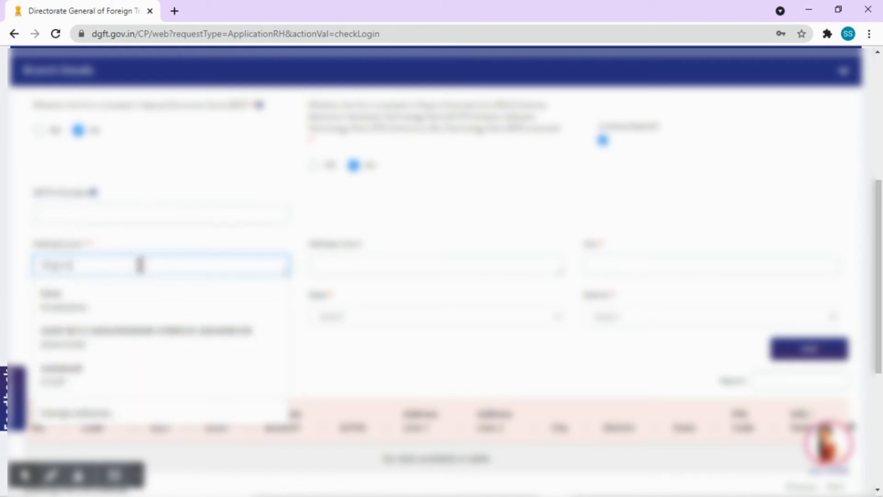
Enter the branch city and PIN code, then add the branch row to the table.
left_click(614, 267)
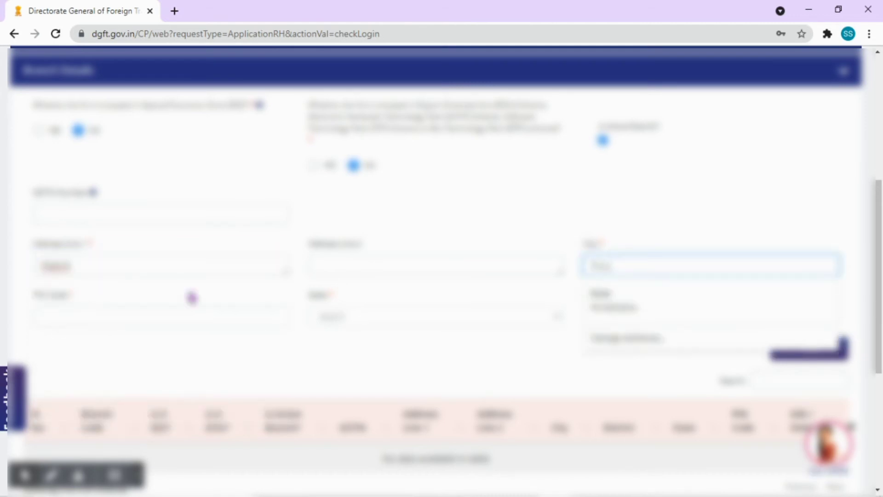
left_click(174, 315)
type("1100")
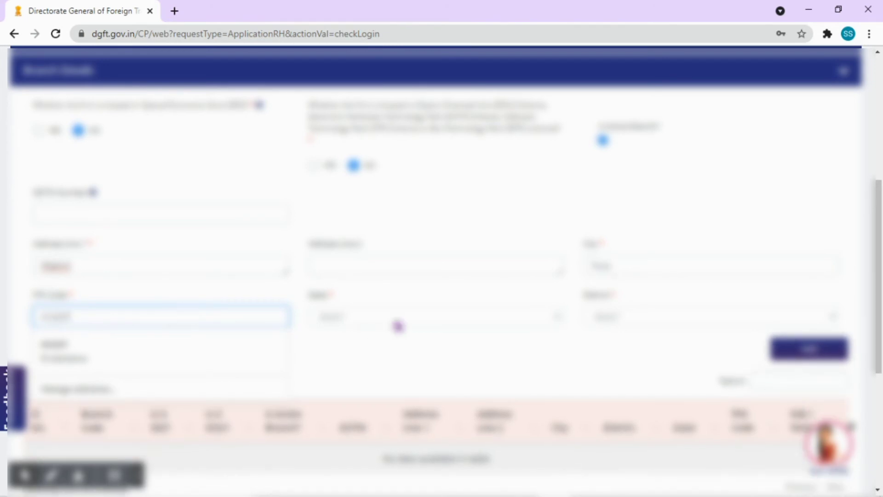
left_click(398, 326)
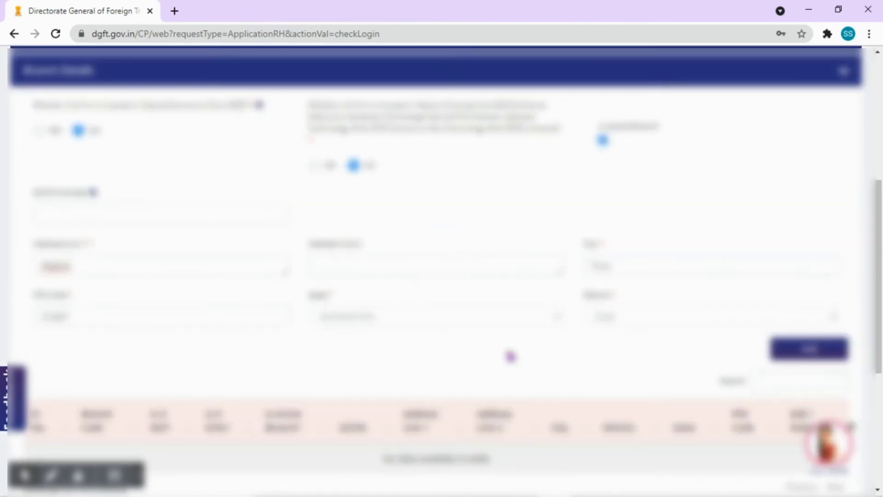
scroll(507, 355, "down", 1)
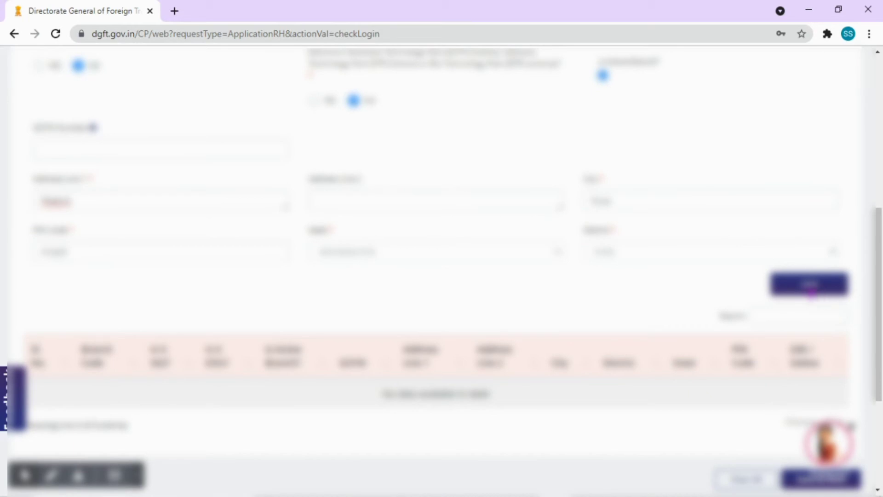
key("Return")
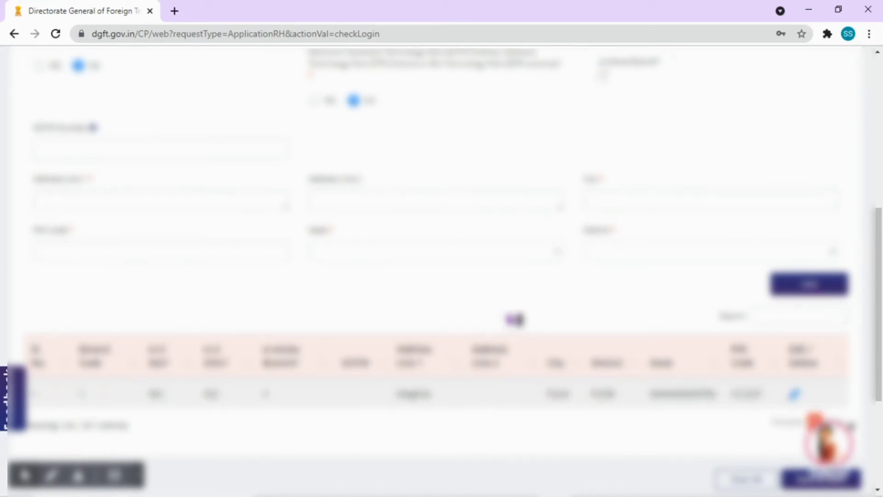
scroll(513, 319, "down", 2)
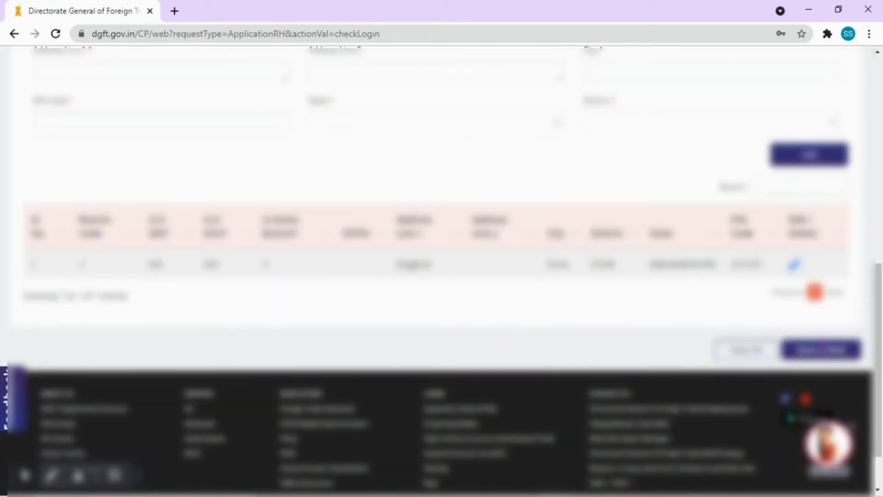
Save the branch details, then set the proprietor's title and name and edit the following field.
left_click(814, 352)
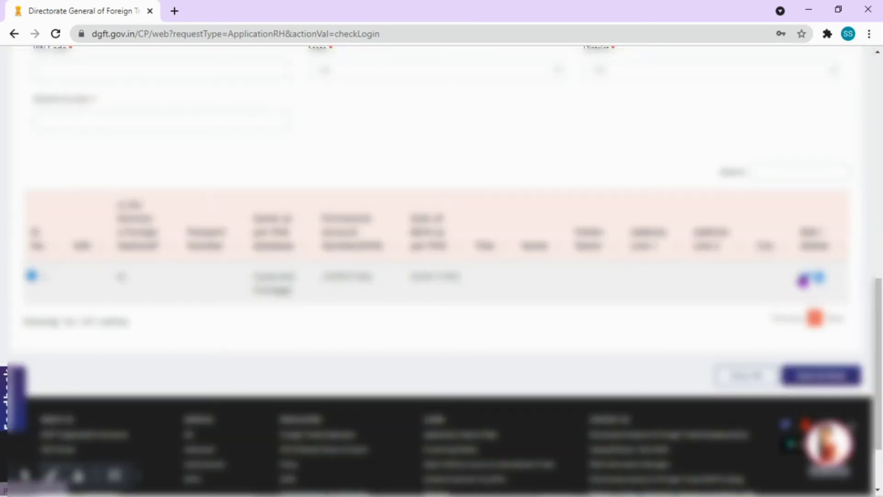
scroll(625, 306, "up", 6)
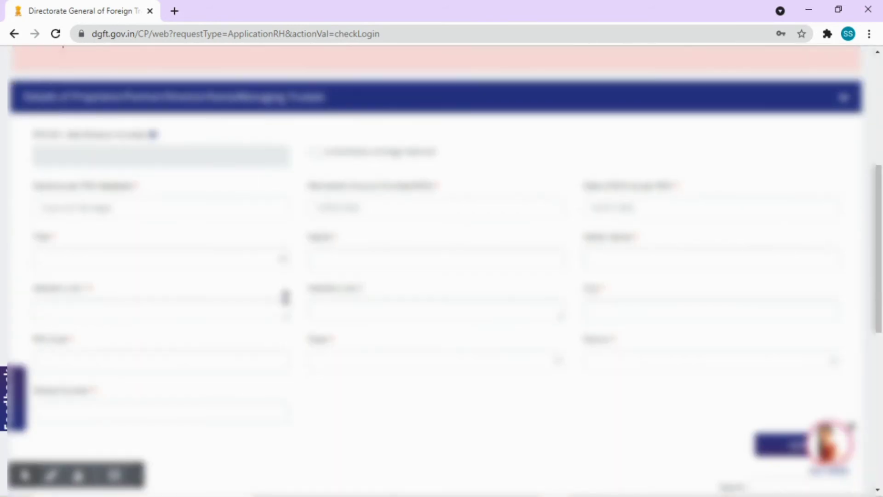
left_click(167, 261)
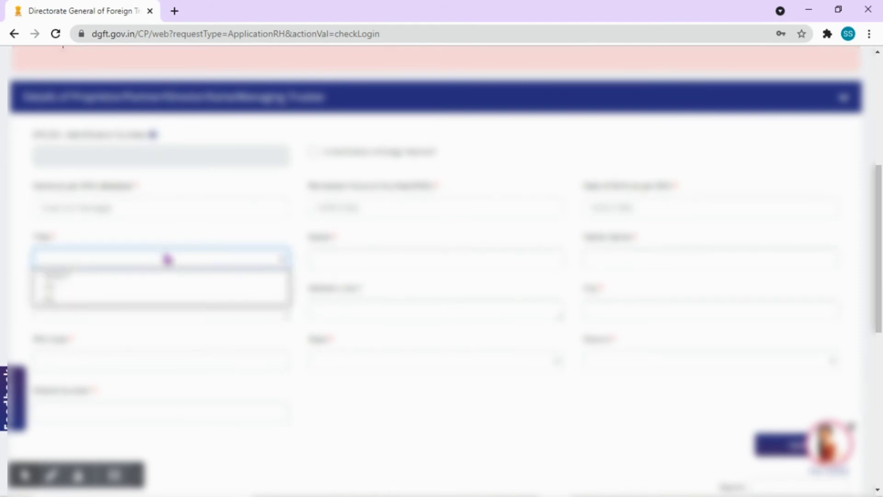
left_click(152, 291)
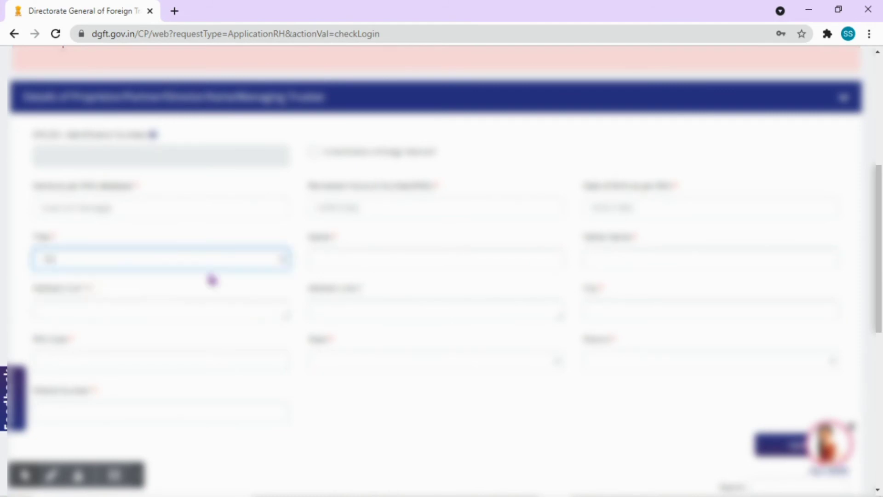
left_click(375, 252)
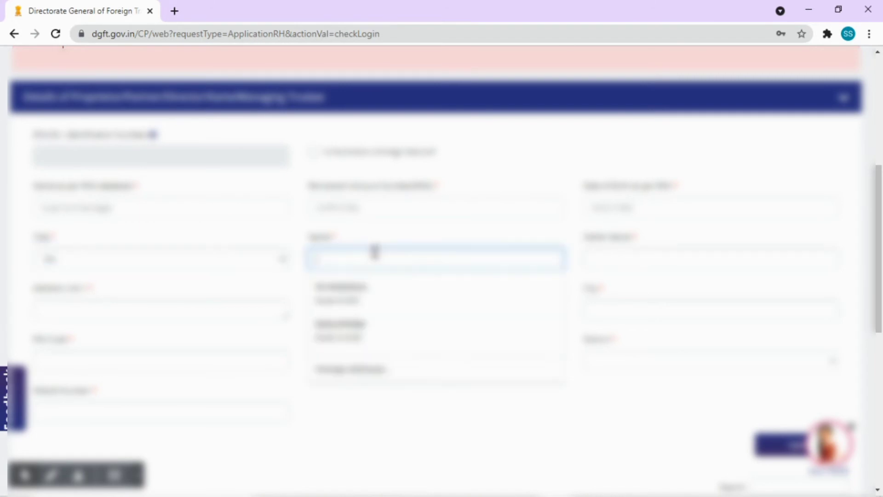
type("A")
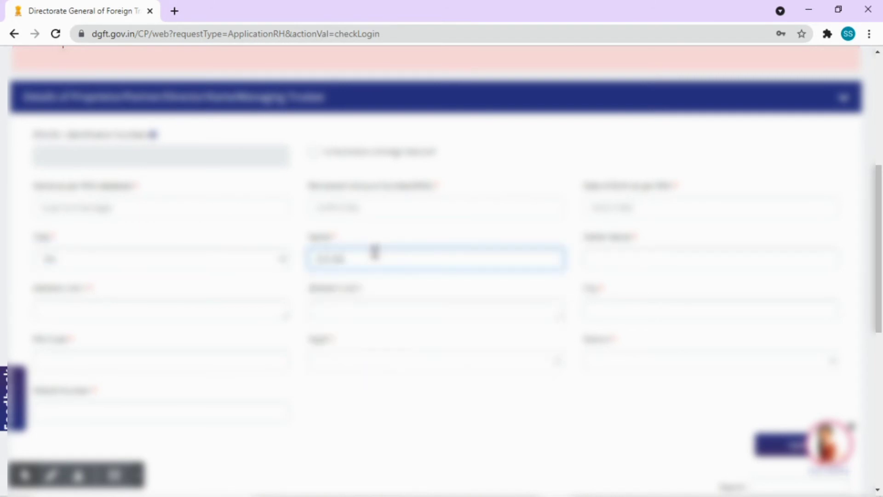
type("kar")
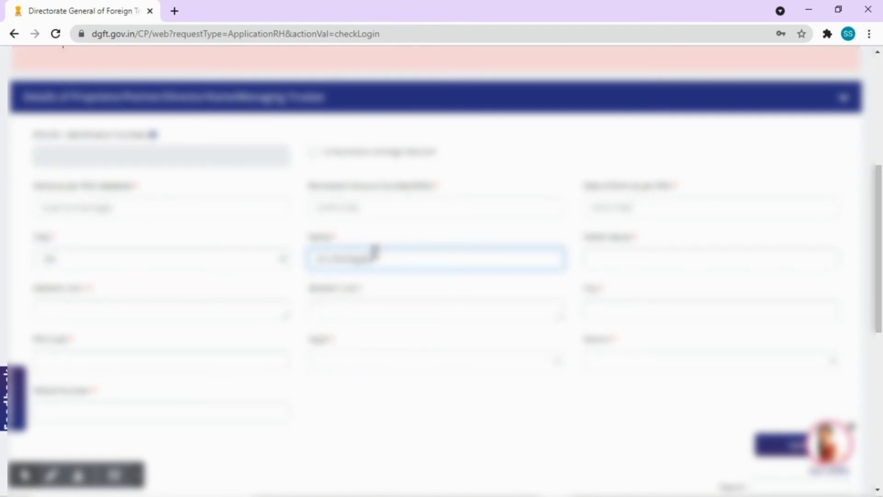
key("Tab")
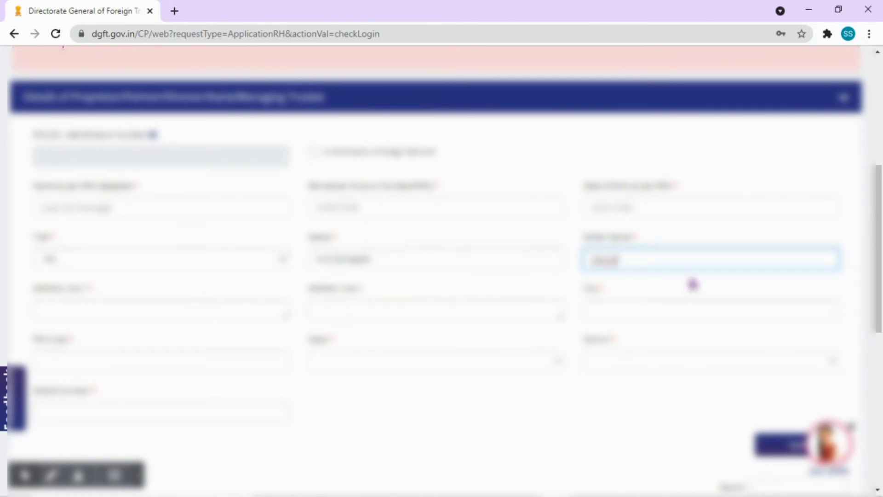
left_click_drag(649, 261, 572, 266)
type("1")
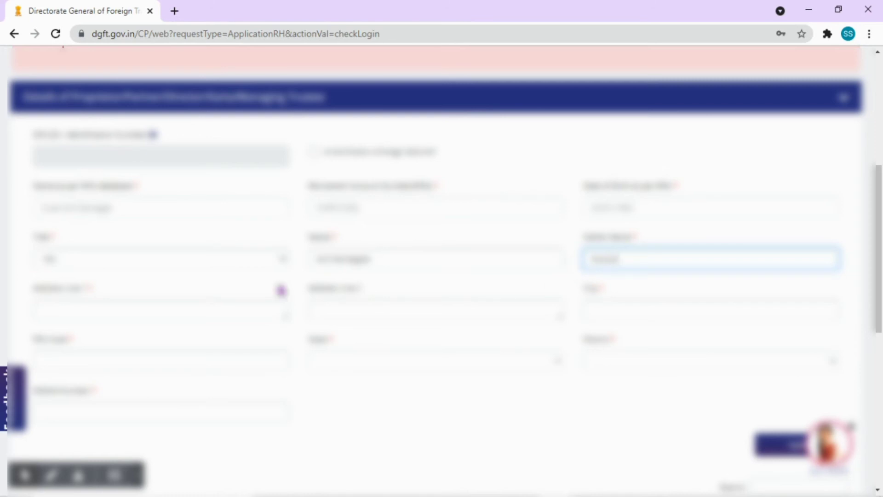
Fill the proprietor's address lines (second line 'Test') and mobile number, then update their table row.
left_click(142, 312)
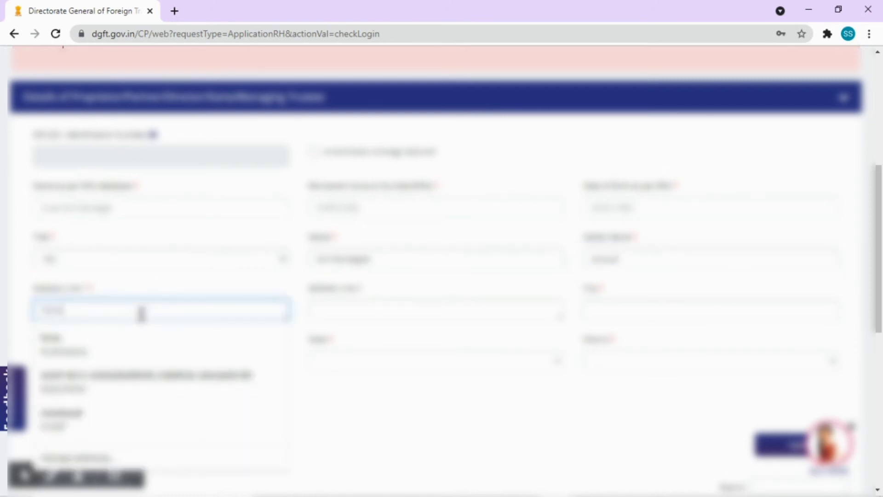
key("Escape")
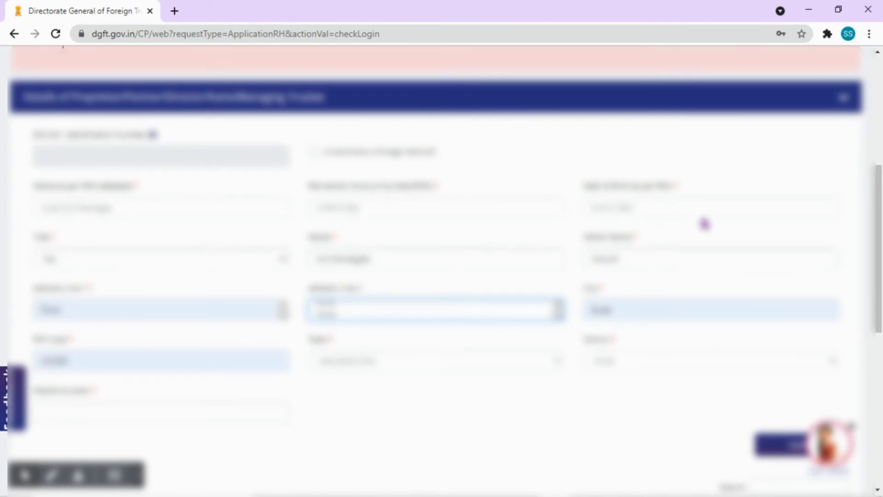
left_click_drag(340, 311, 278, 312)
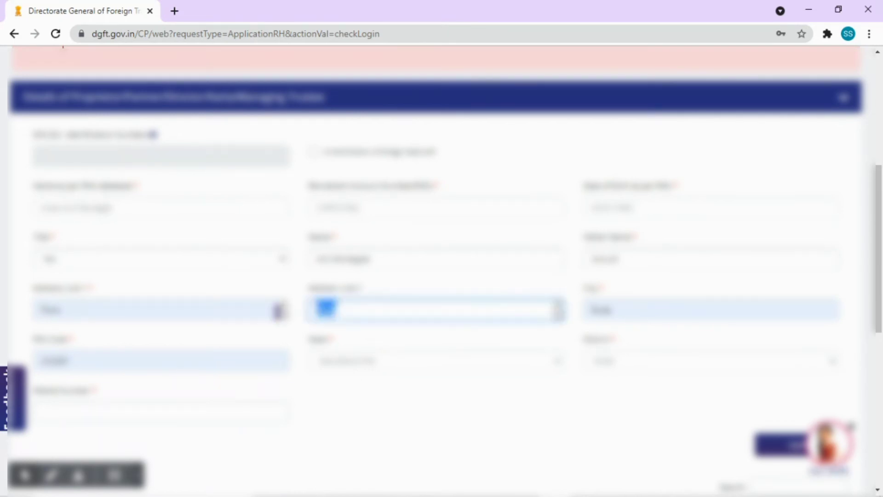
left_click(352, 310)
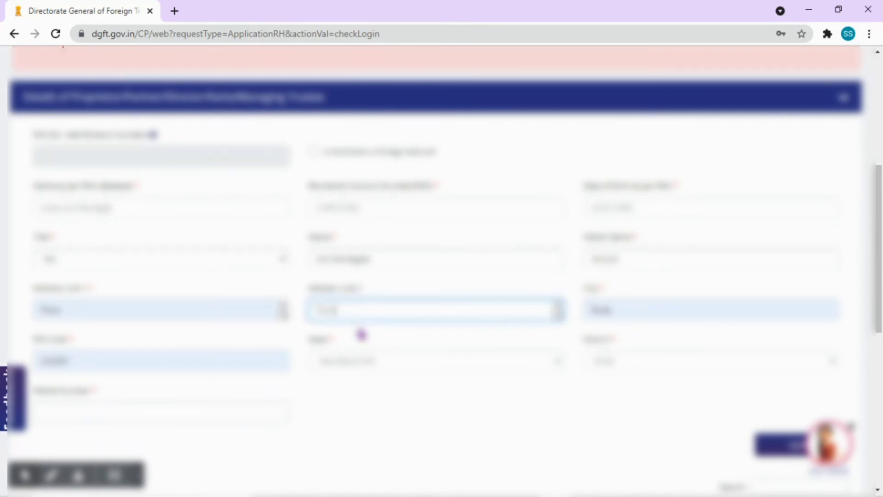
type("Test")
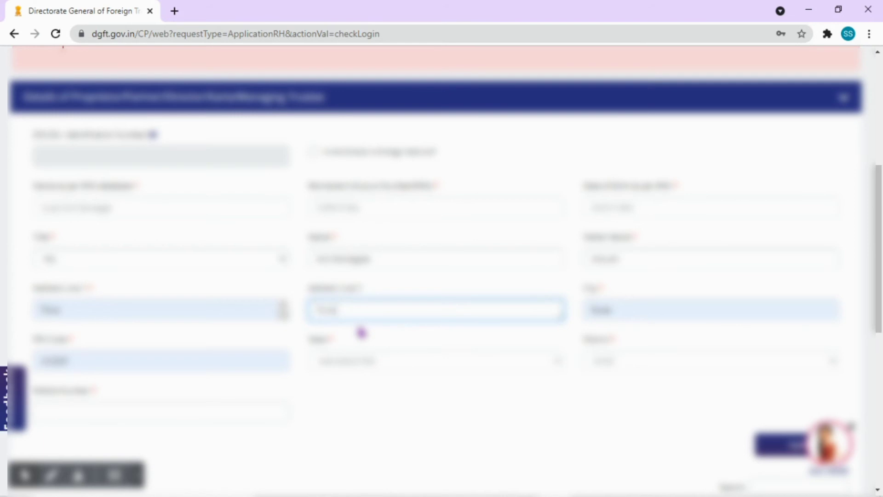
scroll(363, 316, "down", 4)
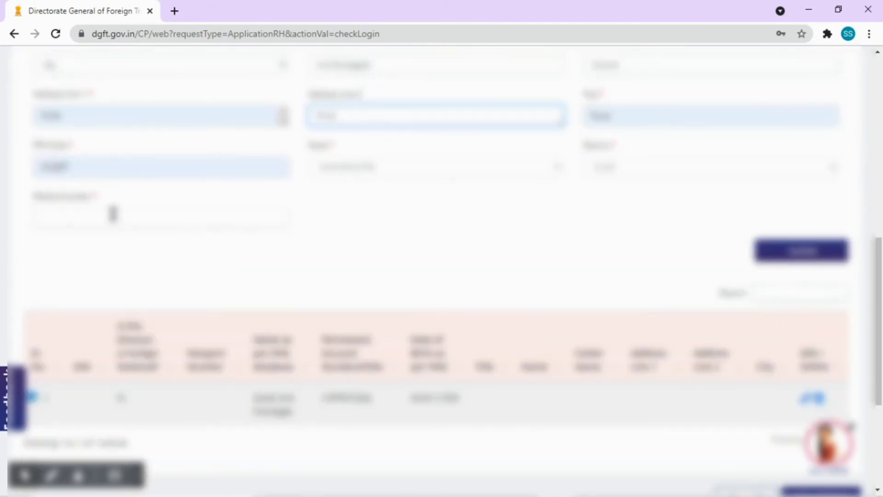
left_click(113, 213)
type("11234567")
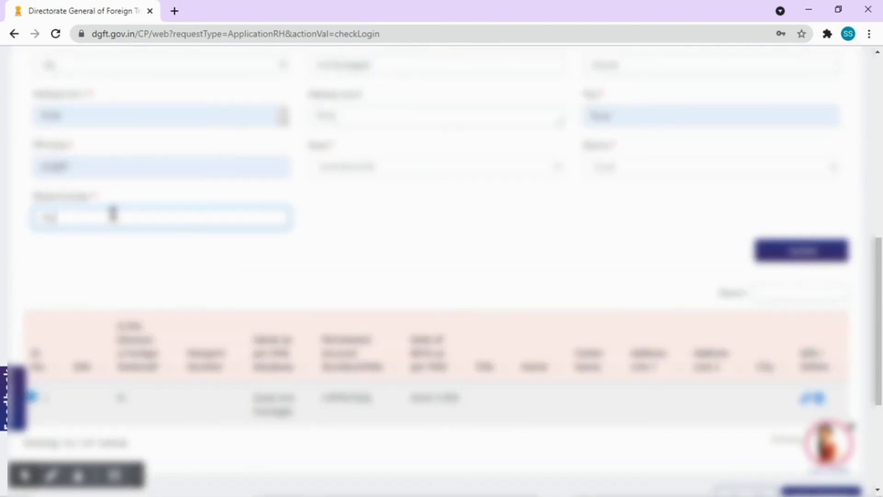
type("8")
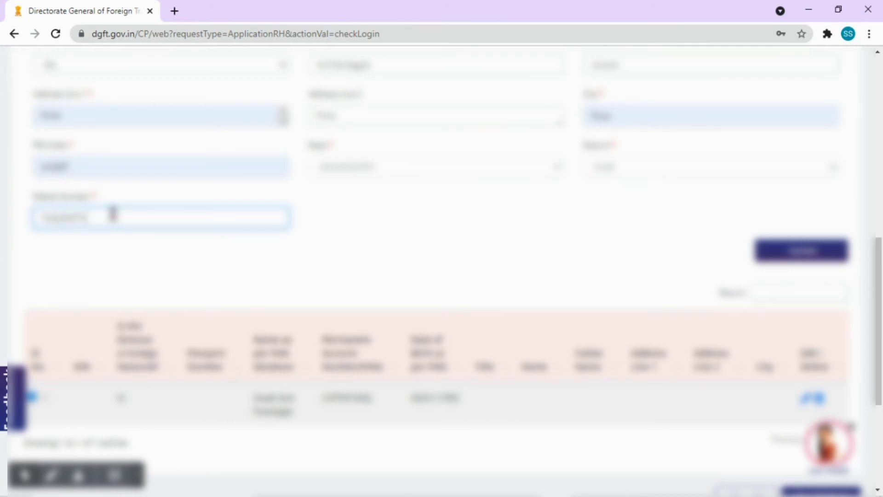
left_click(791, 253)
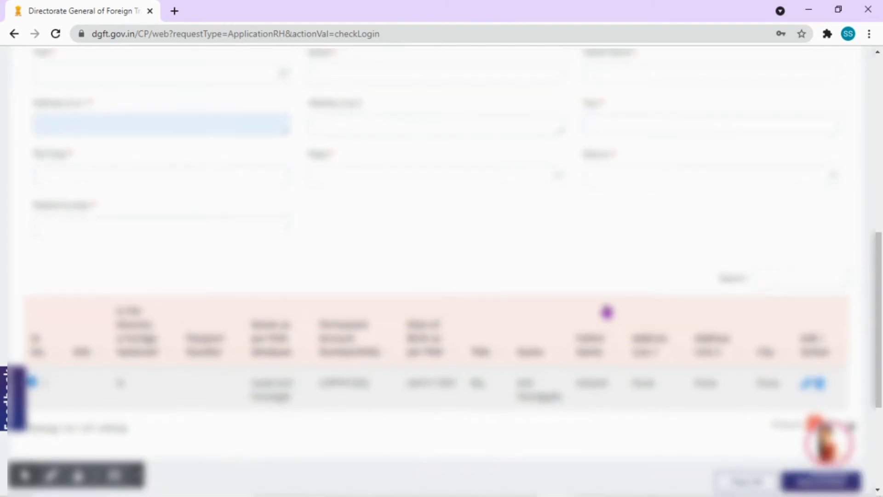
scroll(716, 217, "down", 4)
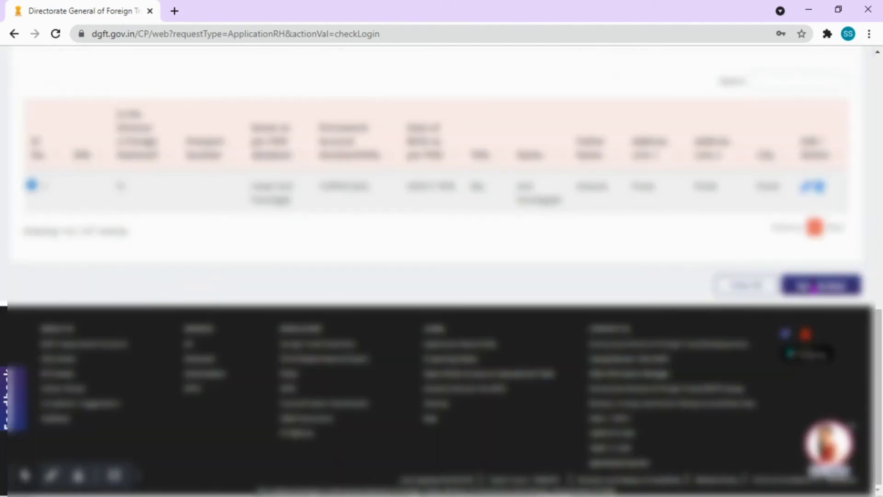
Save the proprietor step and proceed to Bank Account Details, focusing the Account Number field.
left_click(814, 286)
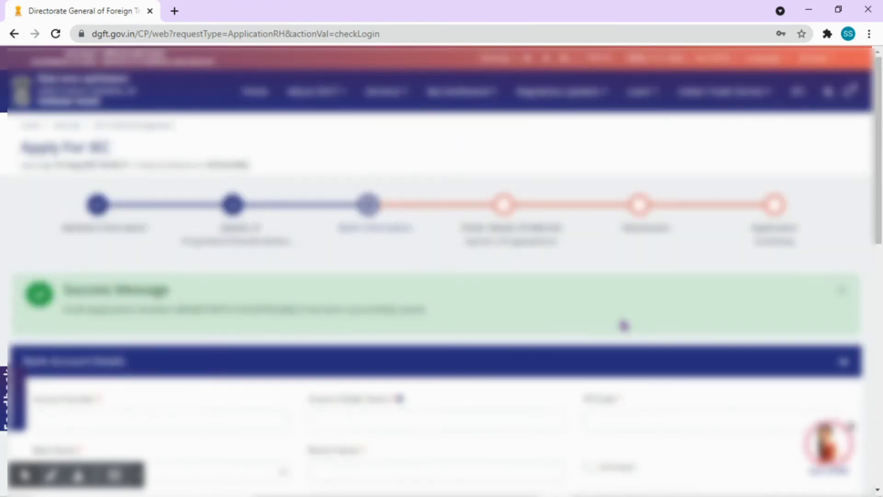
scroll(591, 295, "down", 3)
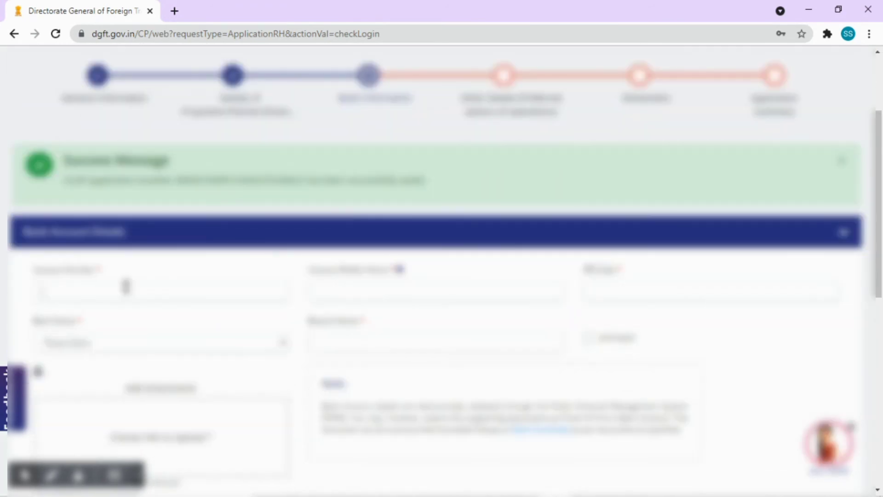
left_click(125, 289)
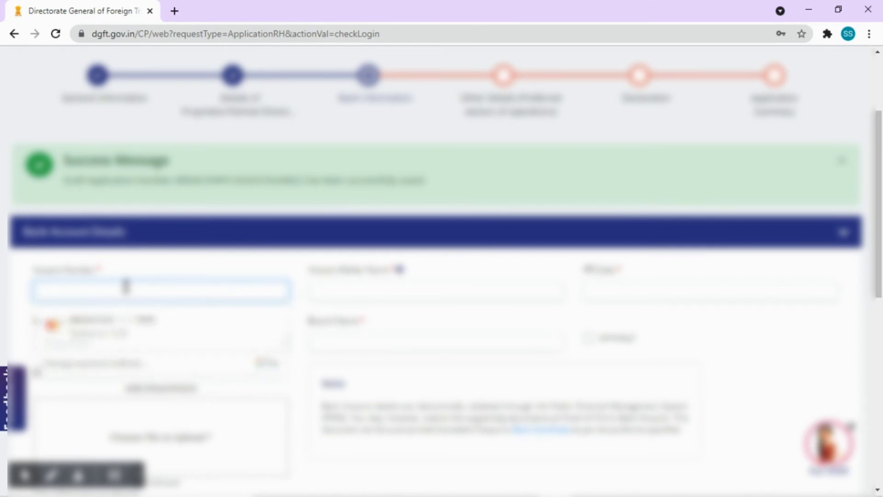
key("Escape")
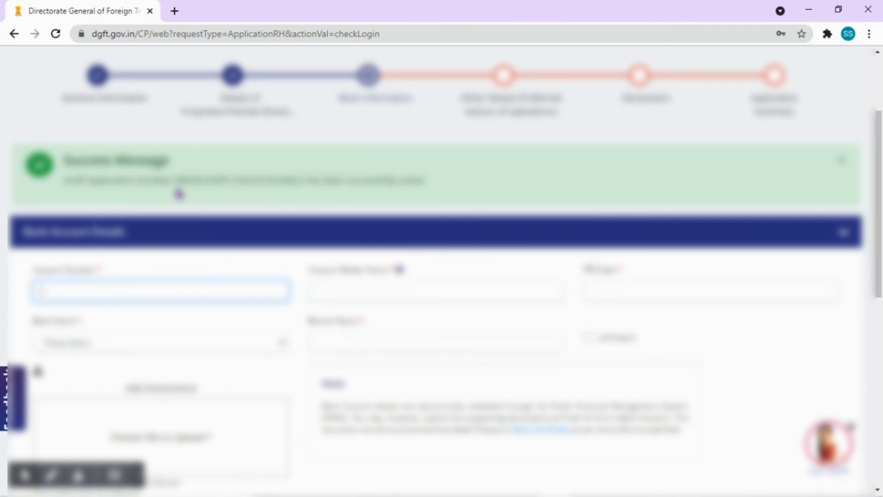
left_click_drag(175, 179, 303, 182)
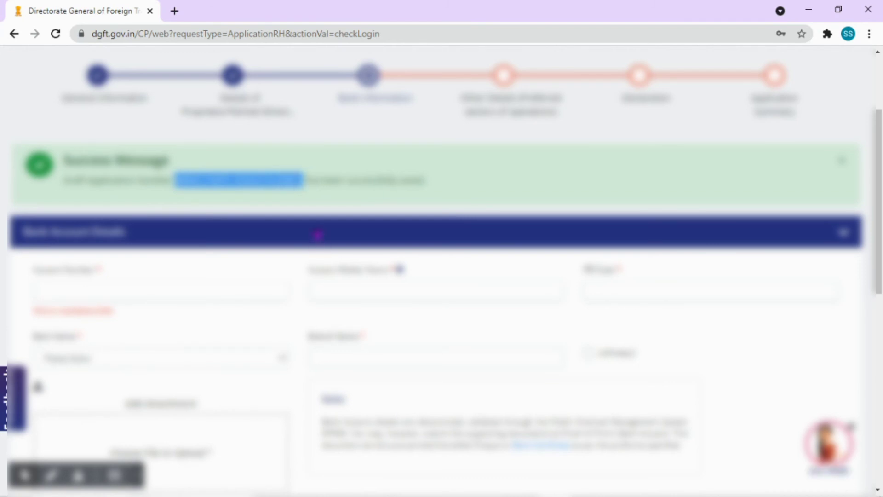
scroll(243, 202, "down", 1)
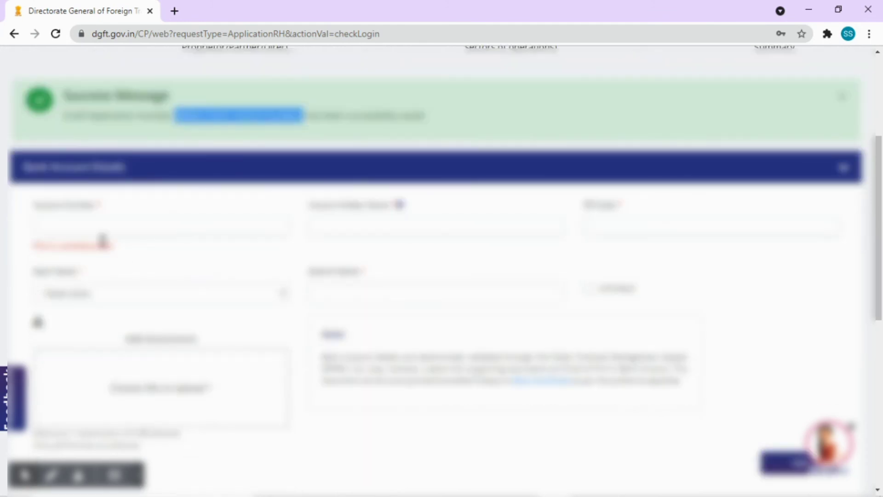
Enter the bank account number and the account holder's name.
left_click(95, 228)
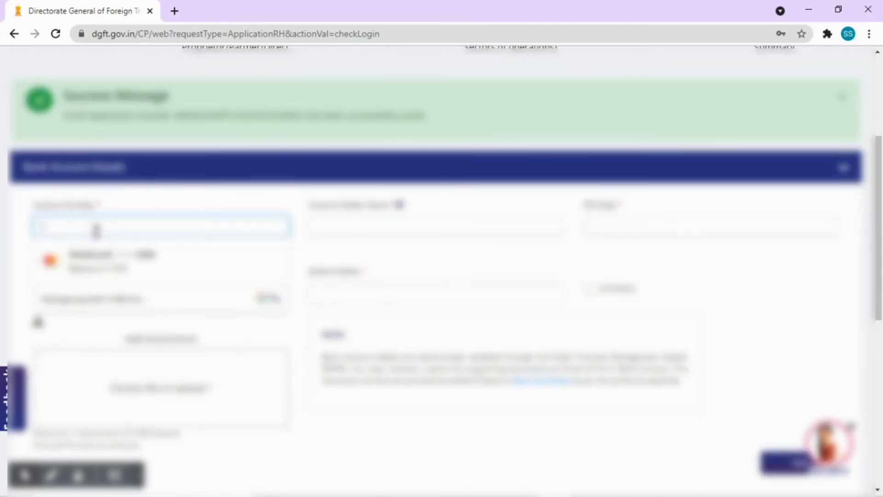
type("123")
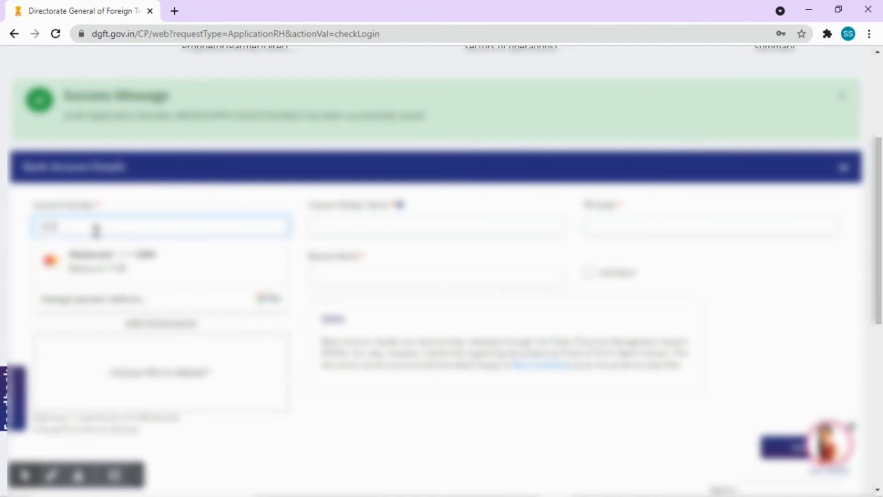
type("4567")
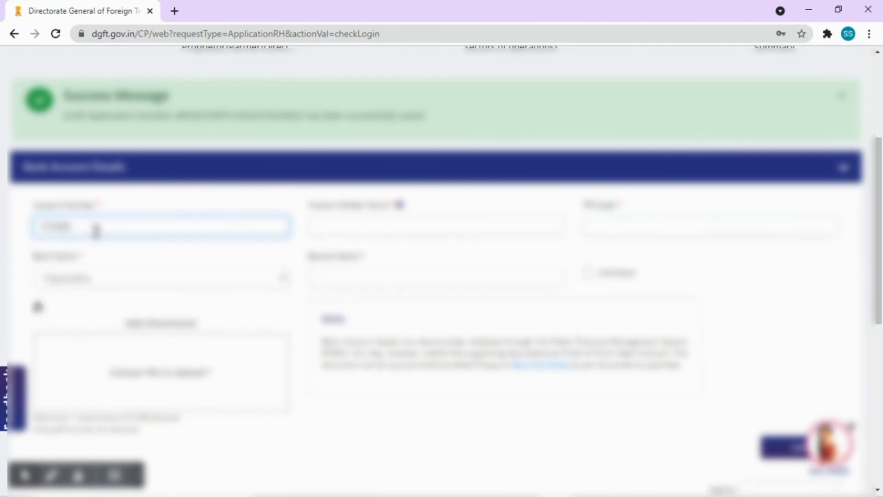
type("890")
key("BackSpace")
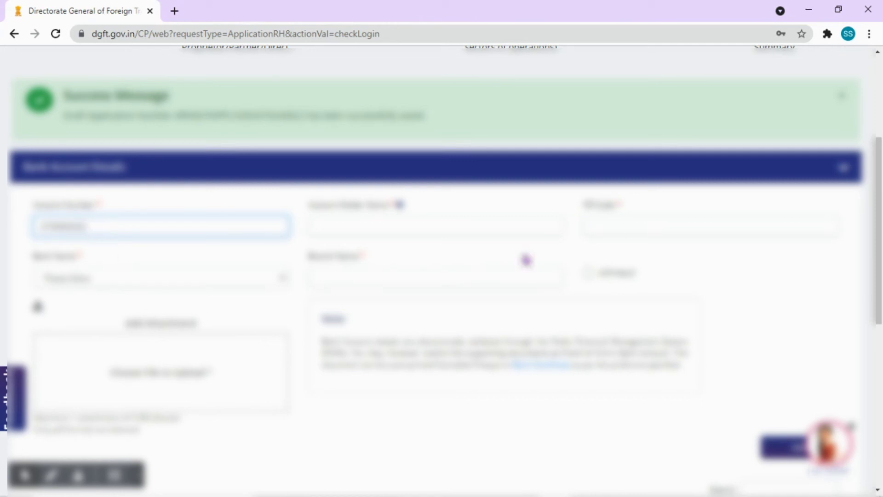
left_click(437, 226)
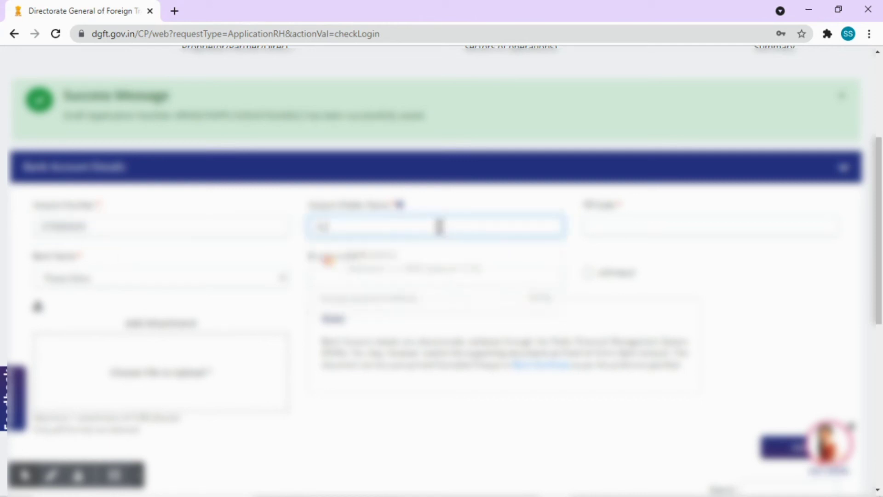
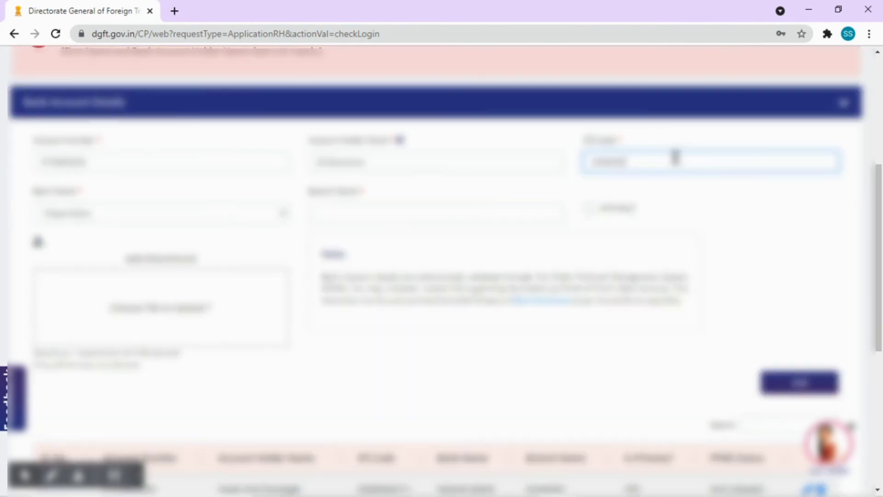
type("1234")
Choose the bank, enter branch 'Chennai', mark it primary and upload the supporting document.
left_click(131, 220)
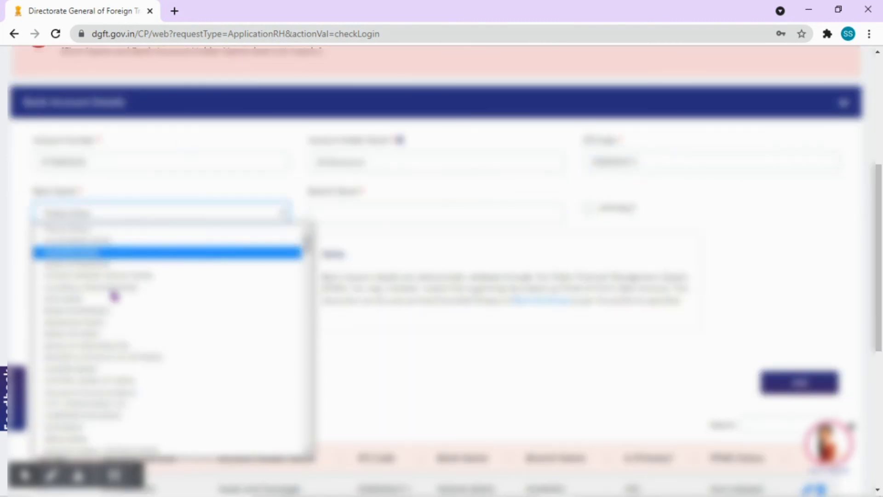
scroll(134, 400, "down", 5)
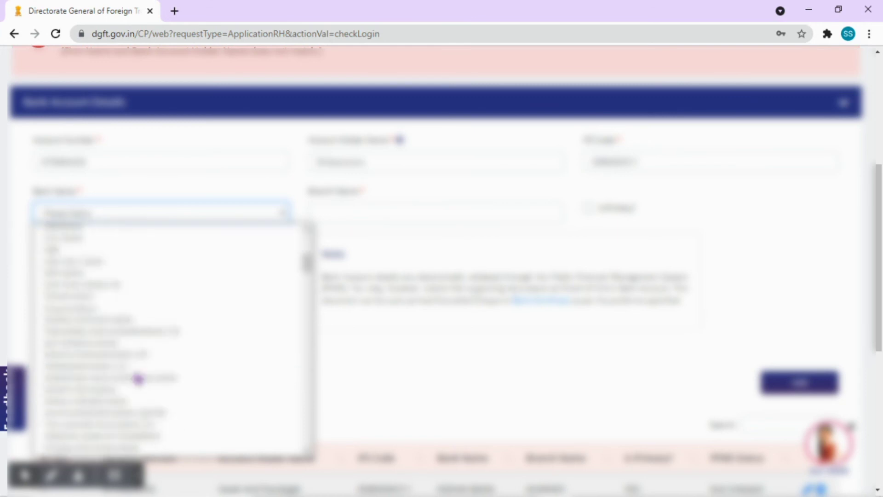
scroll(138, 368, "up", 4)
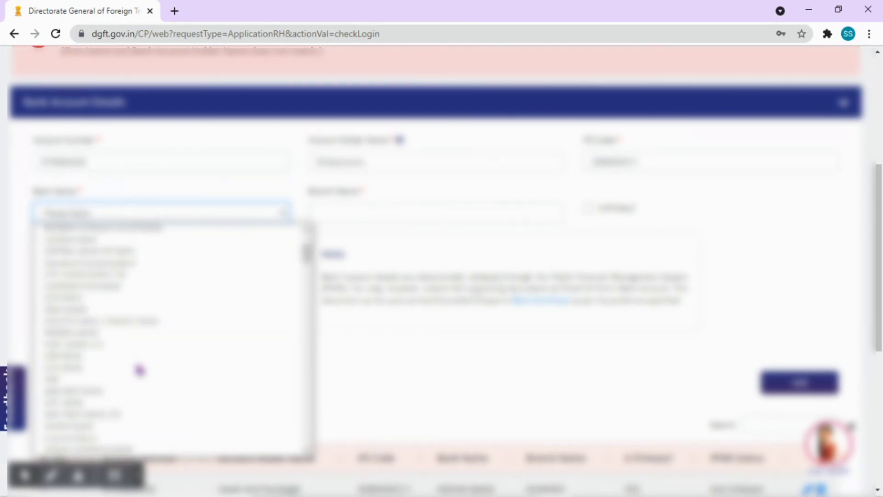
left_click(130, 424)
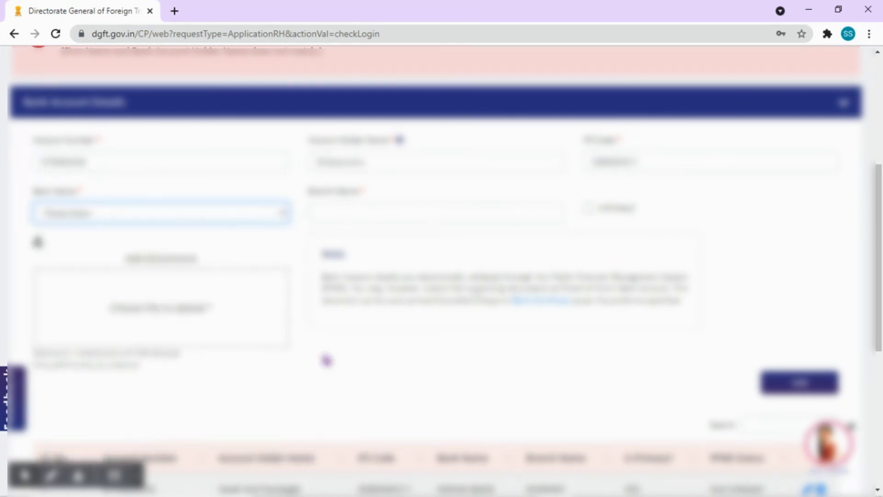
left_click(367, 214)
type("Ch")
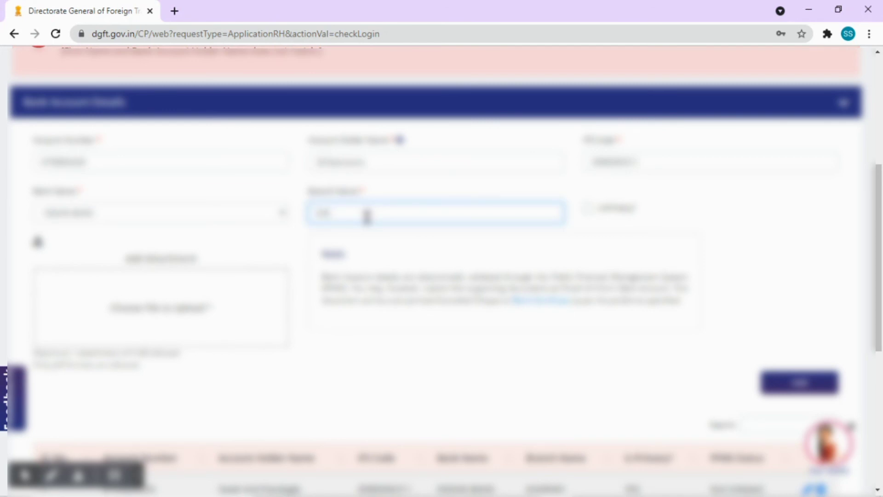
type("ennai")
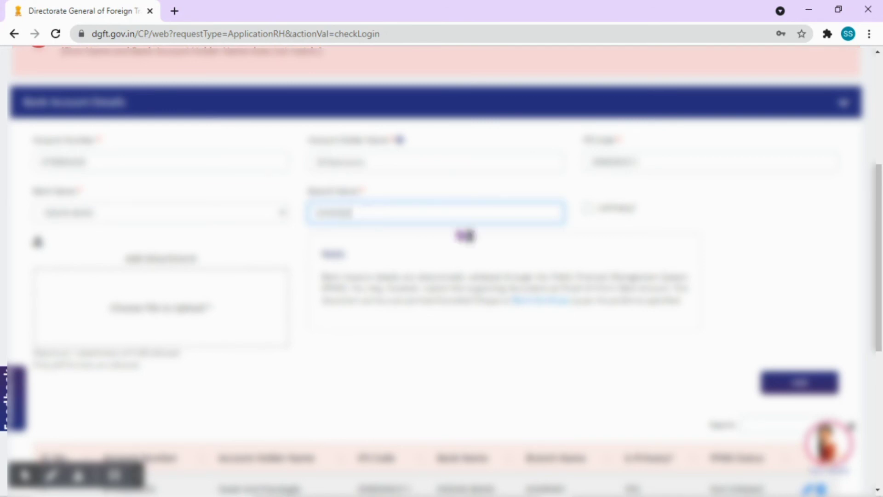
left_click(588, 208)
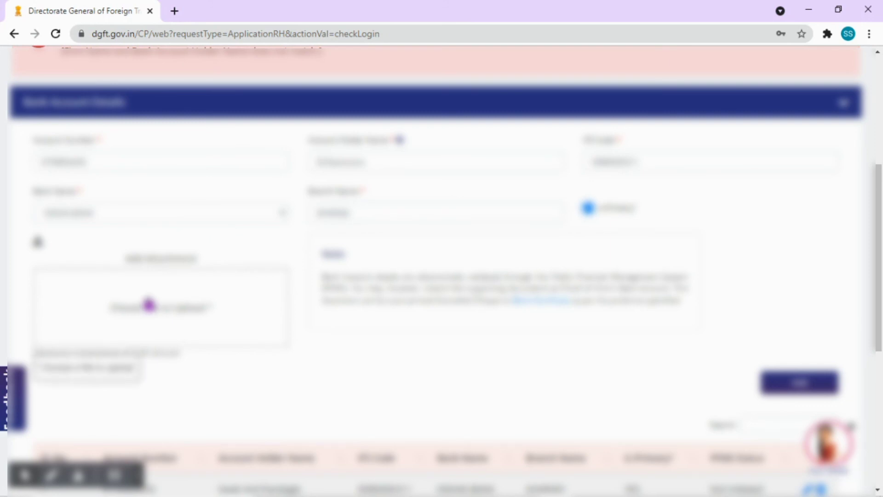
left_click(154, 305)
left_click(810, 253)
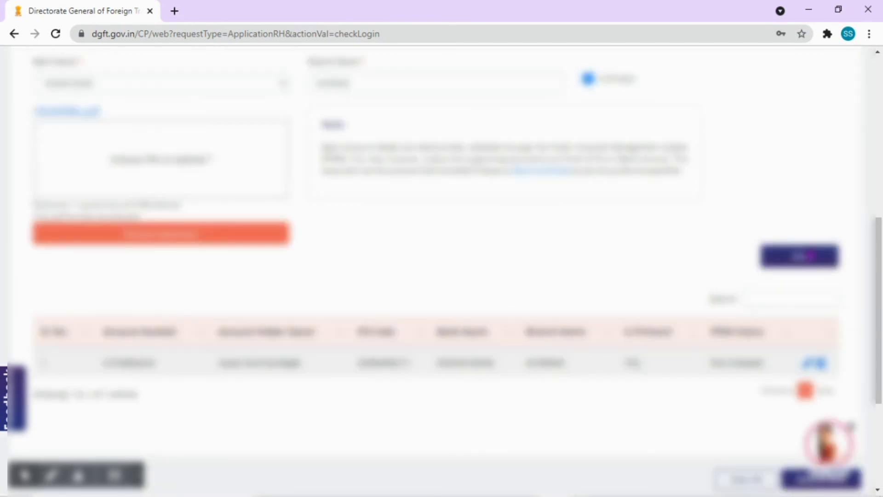
Add the bank account as a second table entry, then try Next and the fourth tracker step.
left_click(811, 256)
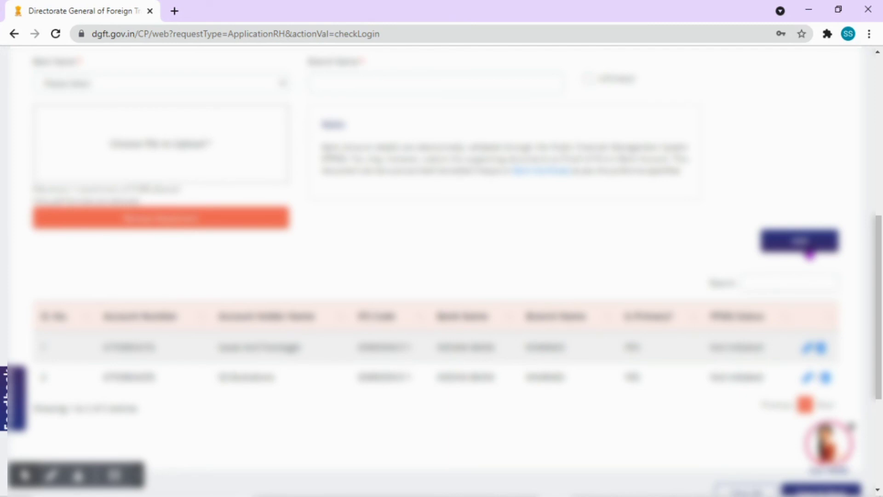
scroll(811, 254, "down", 3)
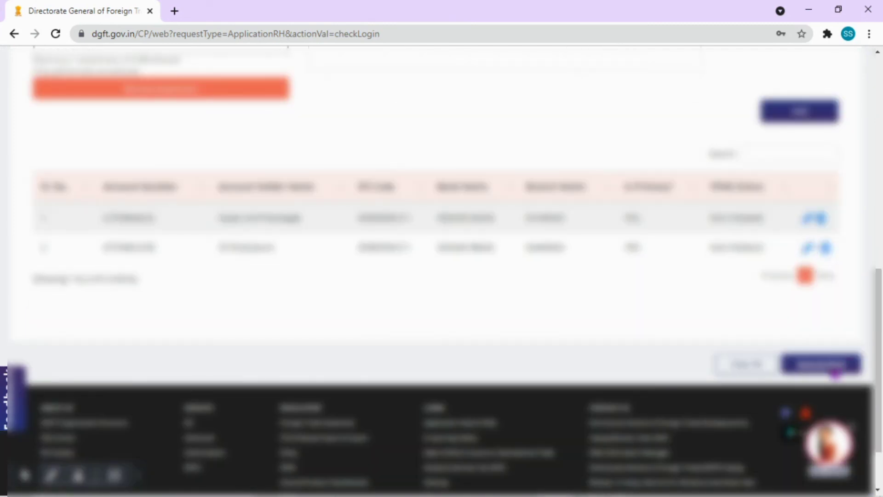
left_click(833, 368)
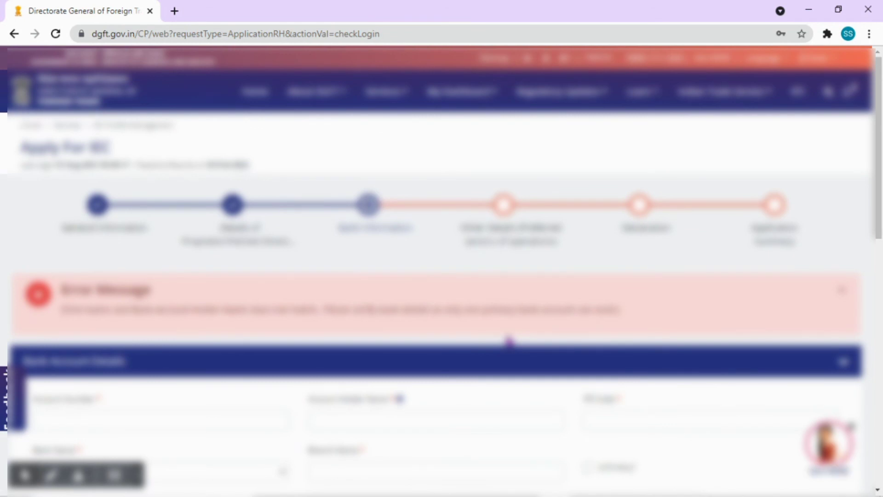
left_click(506, 207)
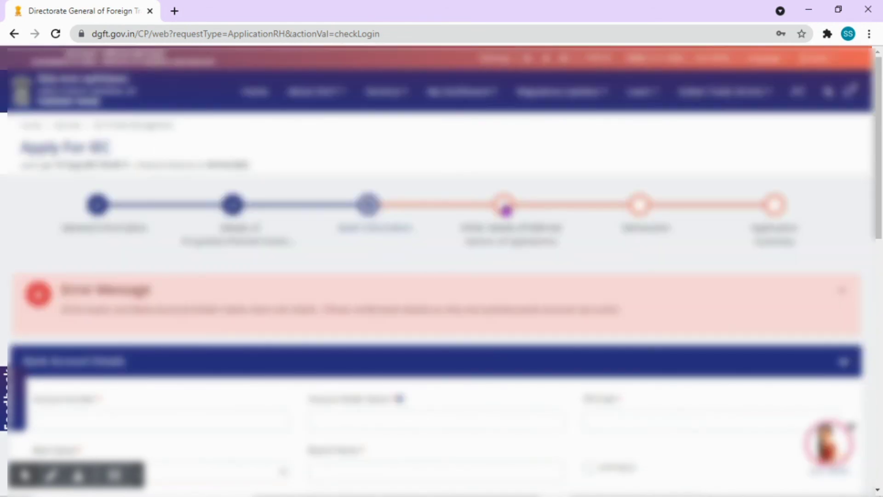
Dismiss the error banner and load bank account row 1 back into the form for editing.
left_click(843, 291)
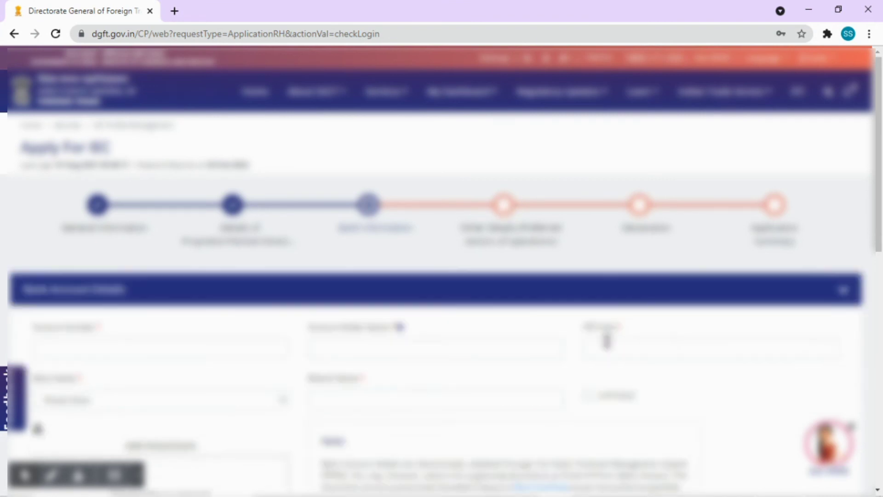
scroll(585, 354, "down", 6)
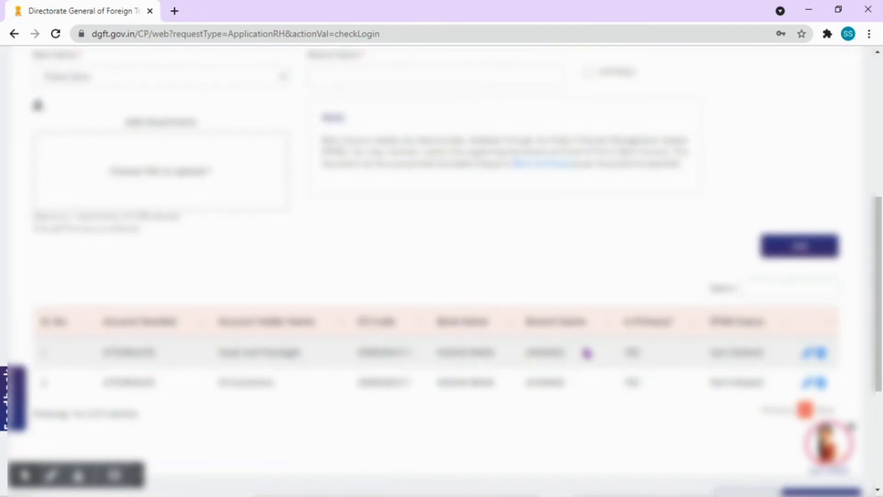
scroll(639, 375, "up", 7)
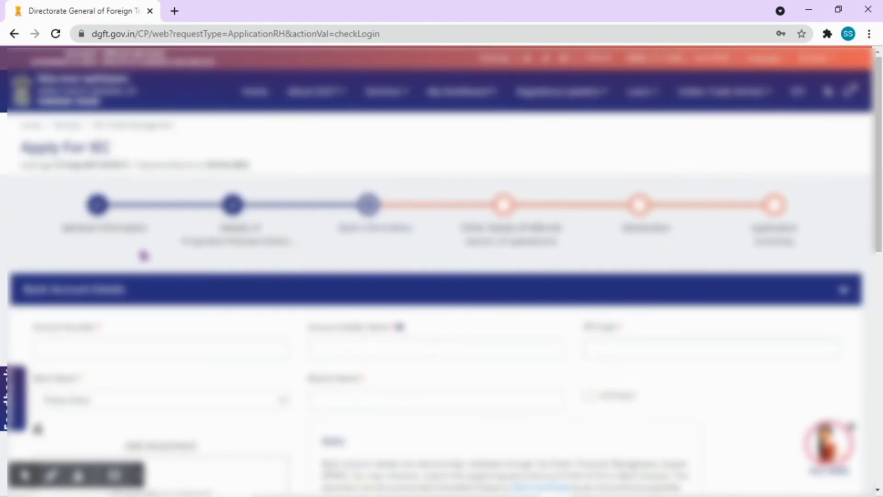
scroll(302, 355, "down", 8)
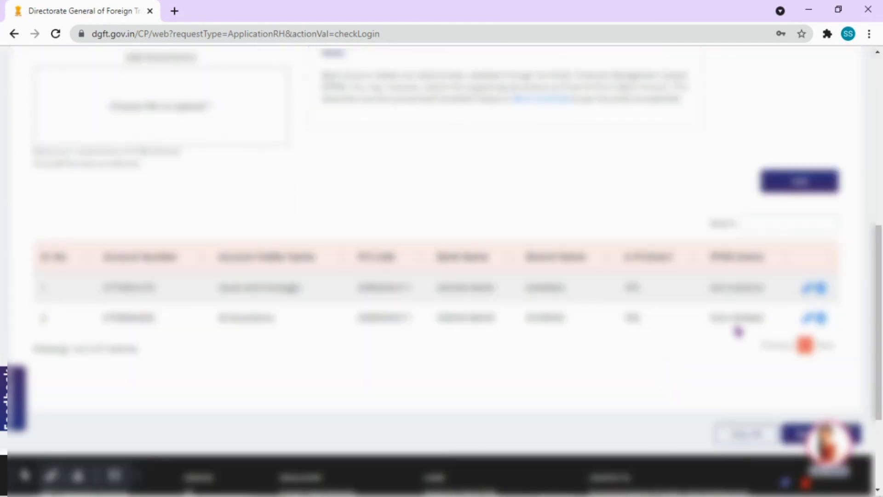
left_click(814, 288)
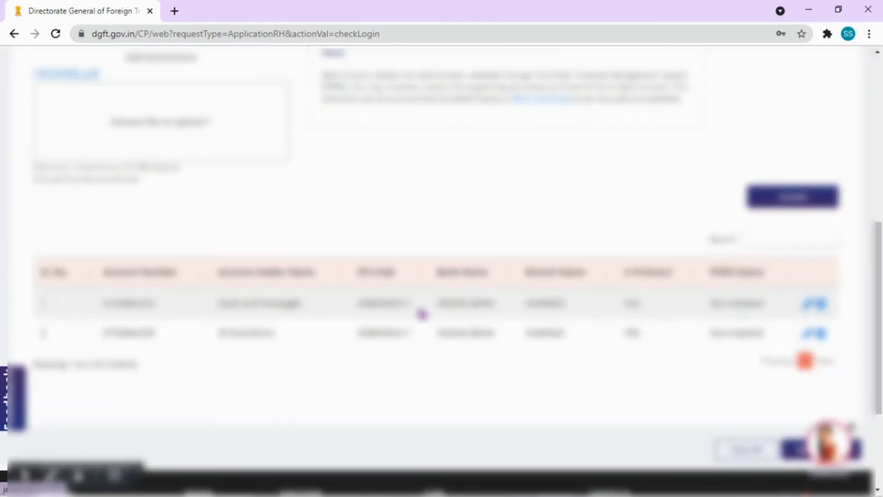
scroll(349, 304, "up", 6)
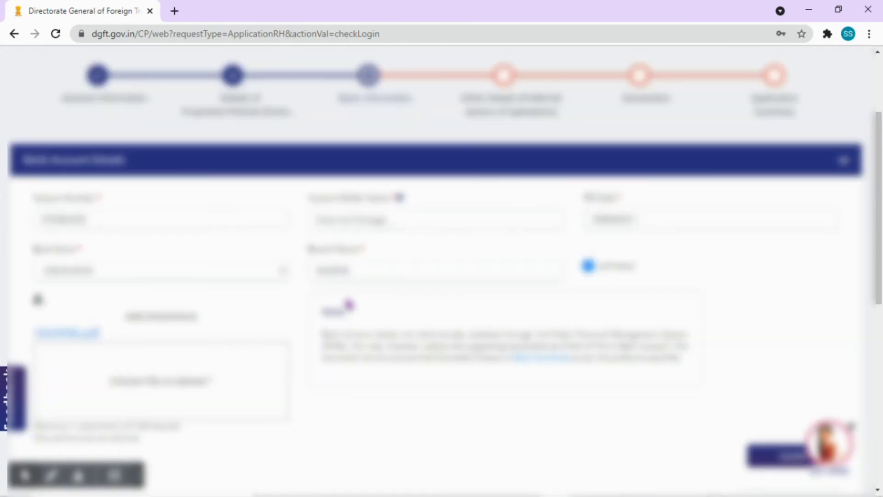
scroll(349, 304, "up", 3)
scroll(351, 313, "down", 3)
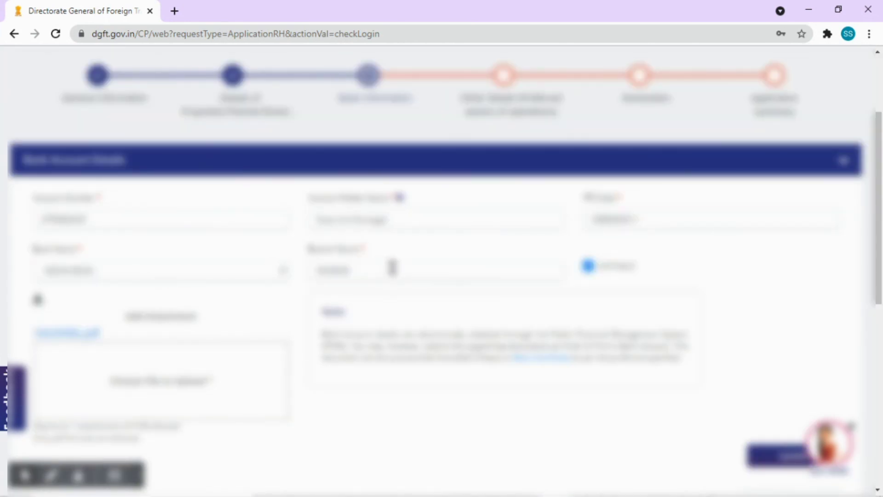
scroll(392, 267, "down", 3)
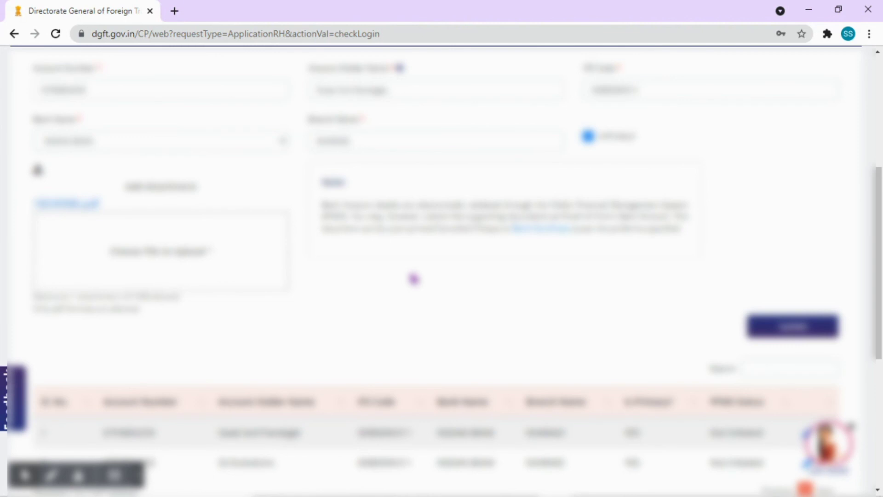
scroll(414, 279, "up", 1)
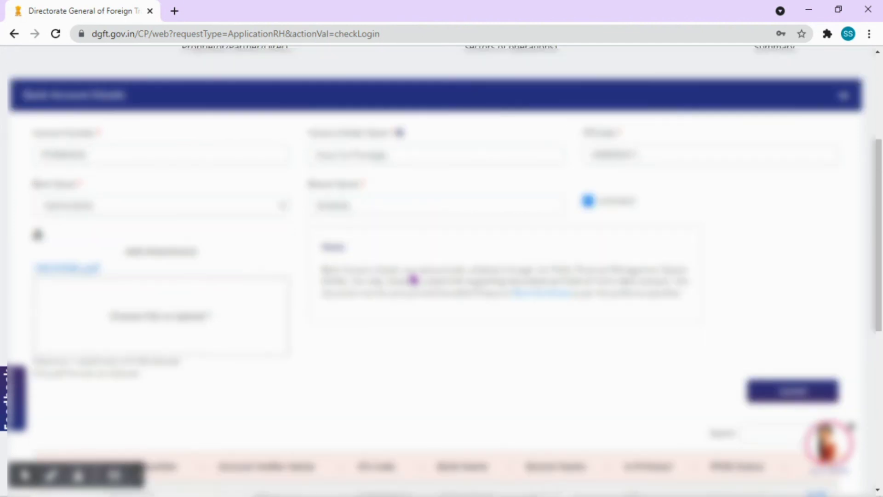
left_click_drag(332, 268, 695, 322)
scroll(607, 339, "up", 4)
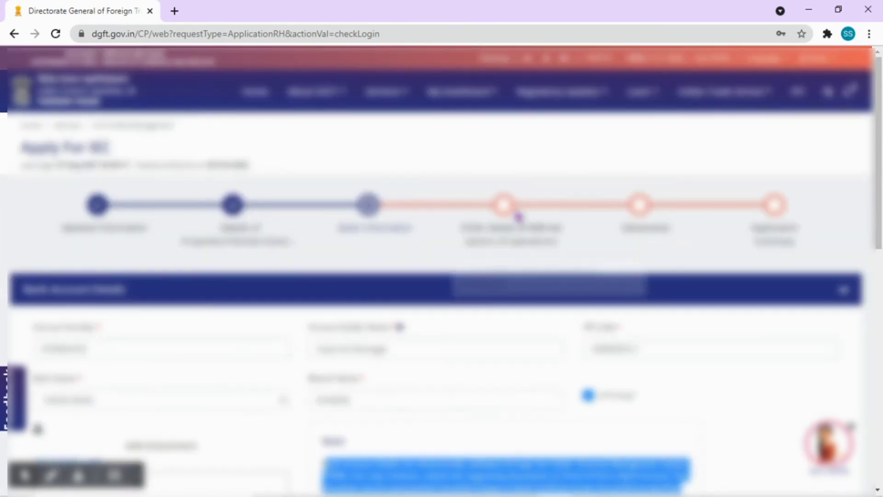
Try the fourth, fifth and final tracker steps, dismissing the resulting error banners.
left_click(503, 211)
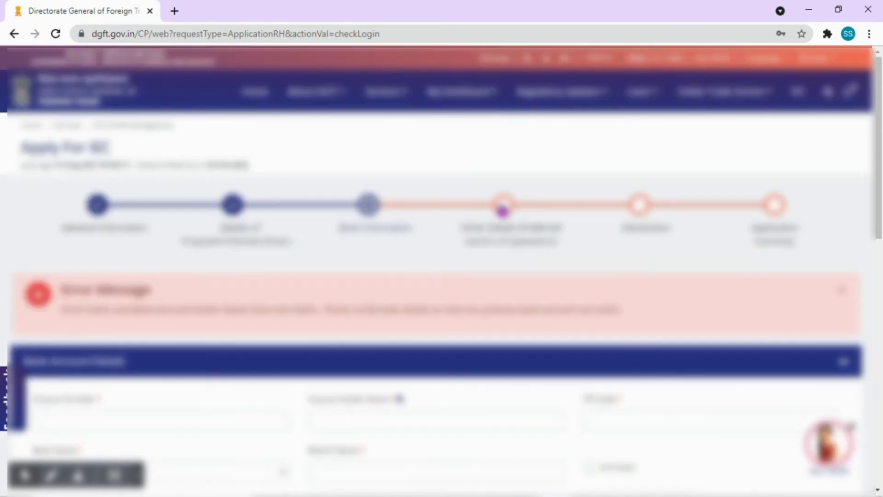
left_click(842, 290)
left_click(644, 206)
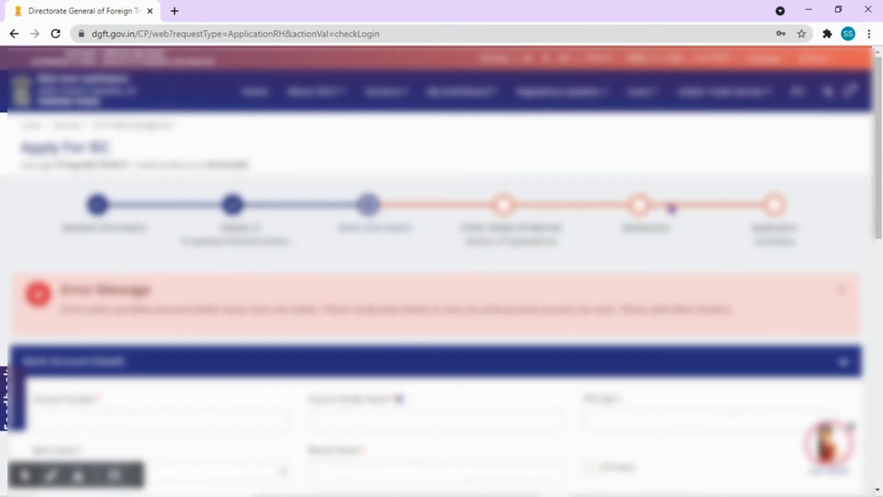
left_click(777, 206)
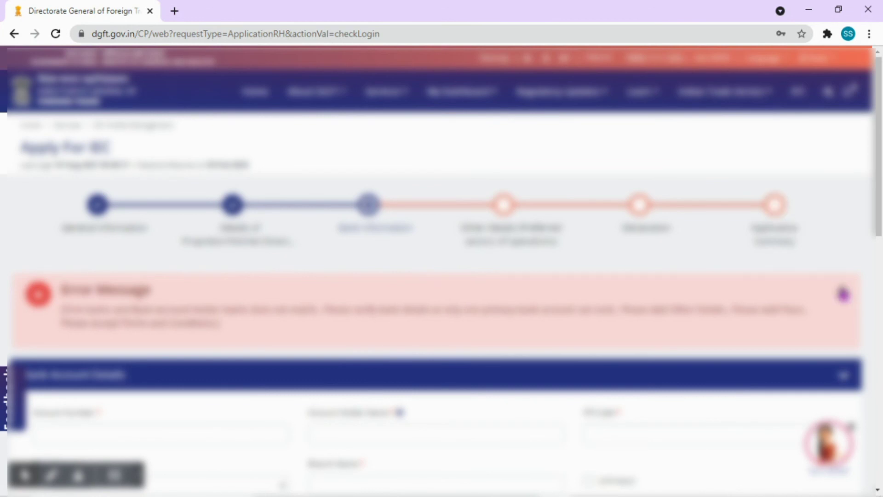
left_click(842, 290)
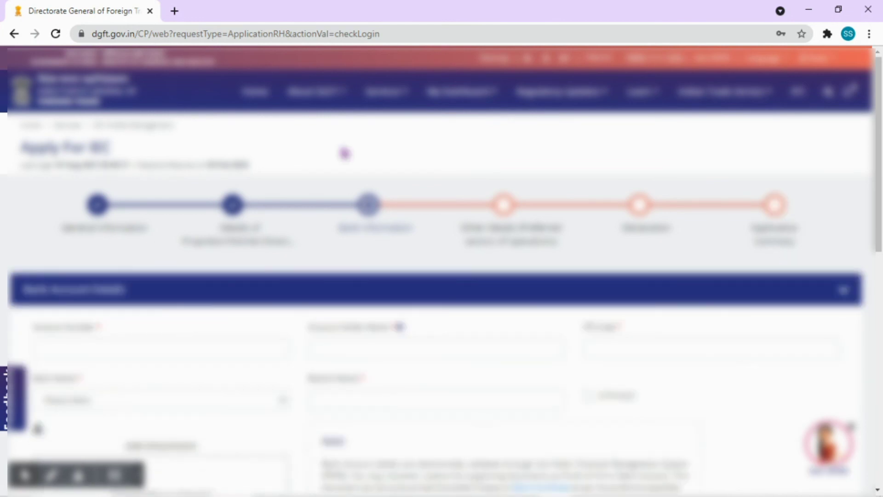